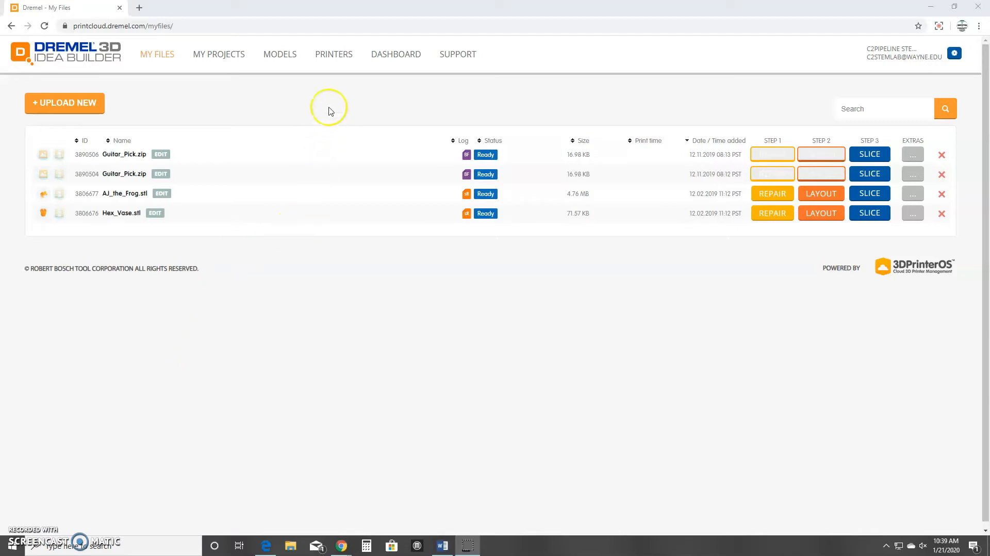
# Go to the Printers page to see the offline Dremel 3D45 Idea Builder with no jobs.
pyautogui.click(341, 56)
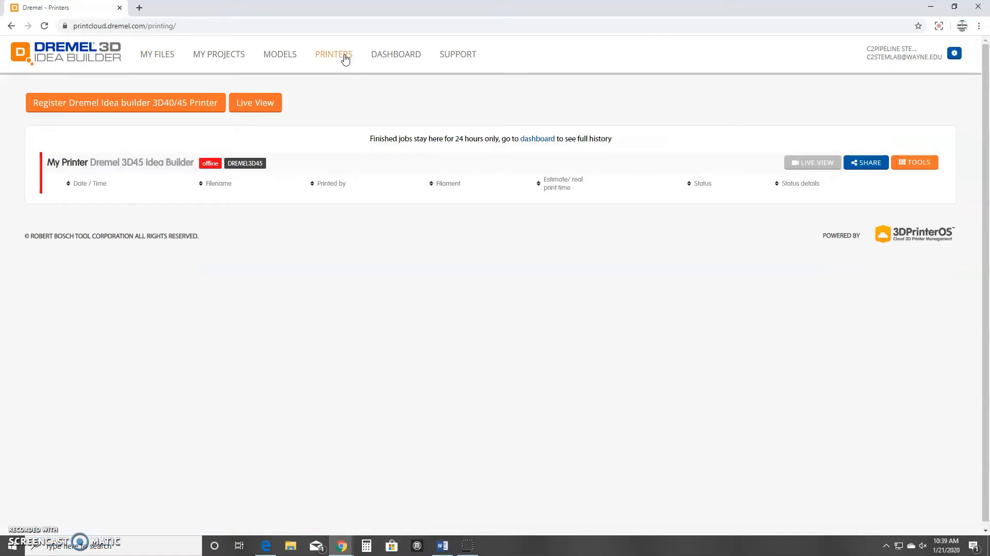
# Start registering a Dremel Idea Builder 3D40/45 printer and focus the Registration token field.
pyautogui.click(213, 104)
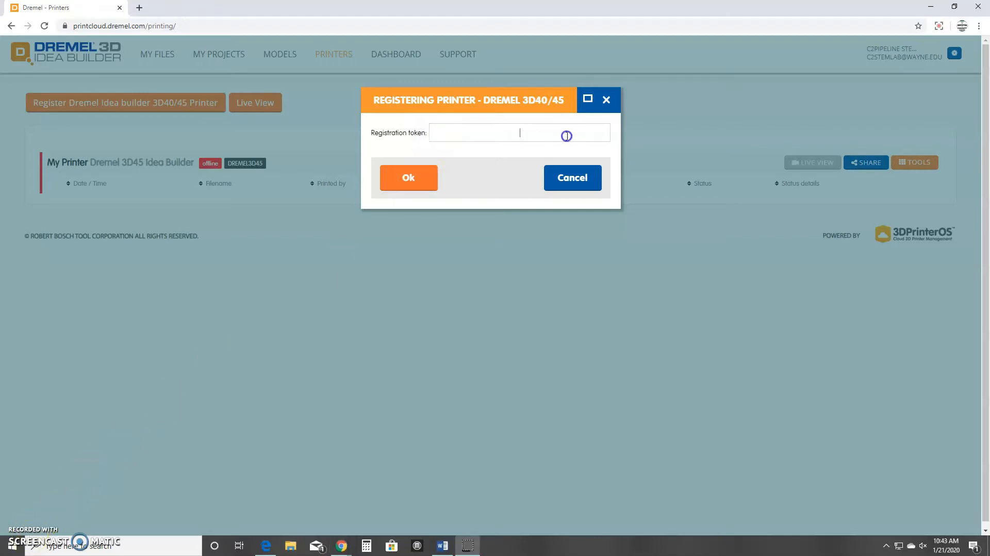
pyautogui.click(567, 135)
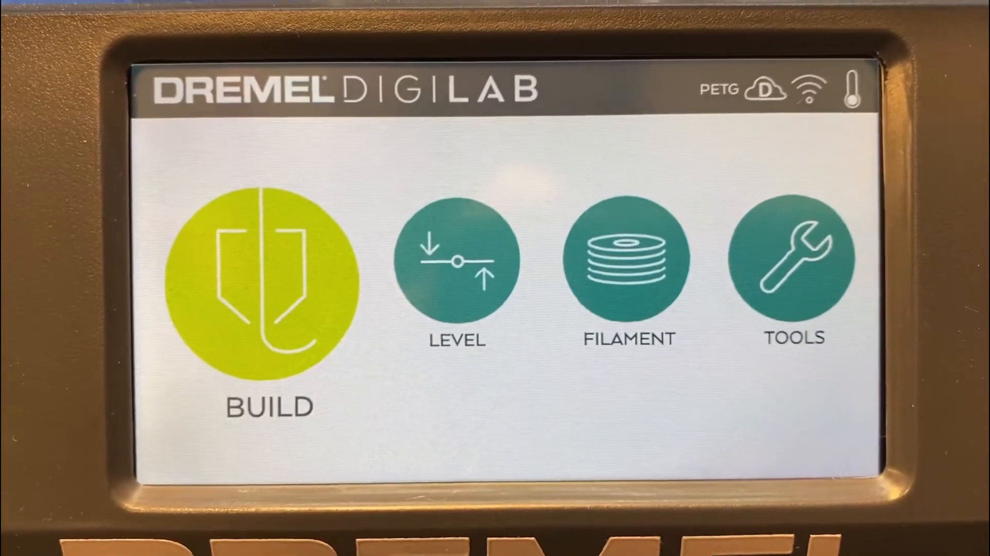
# Read the registration token under TOOLS > ABOUT on the 3D45 touchscreen, then return to the token field.
pyautogui.click(747, 268)
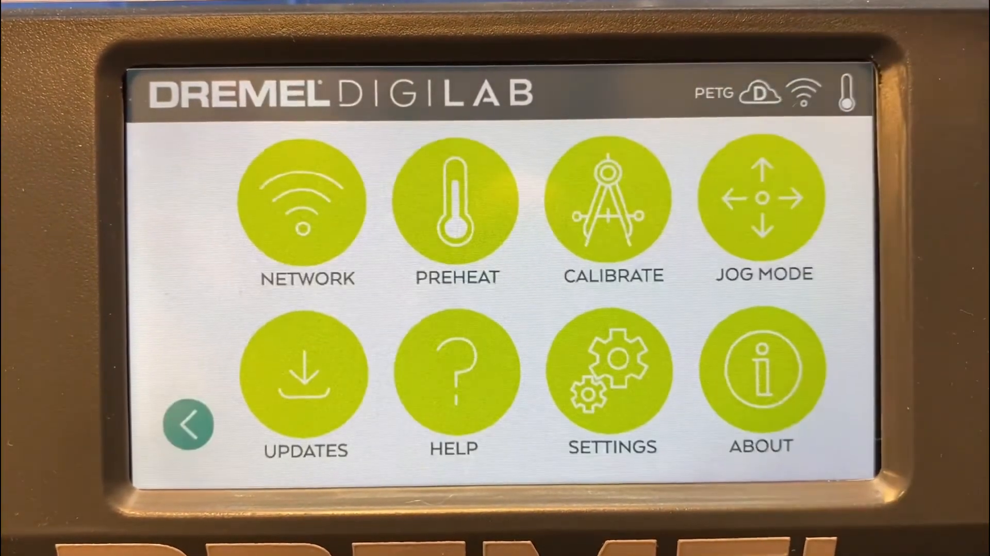
pyautogui.click(758, 392)
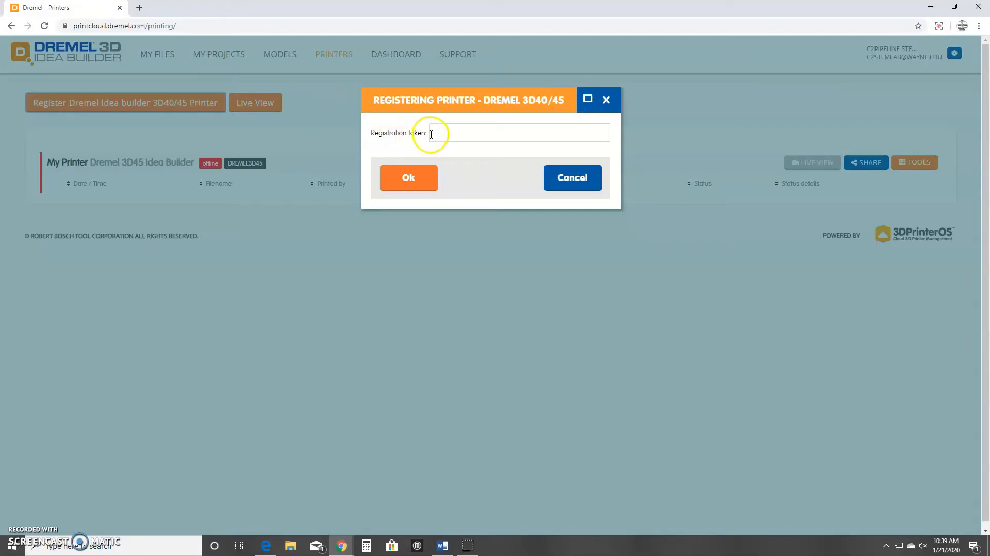
pyautogui.click(431, 134)
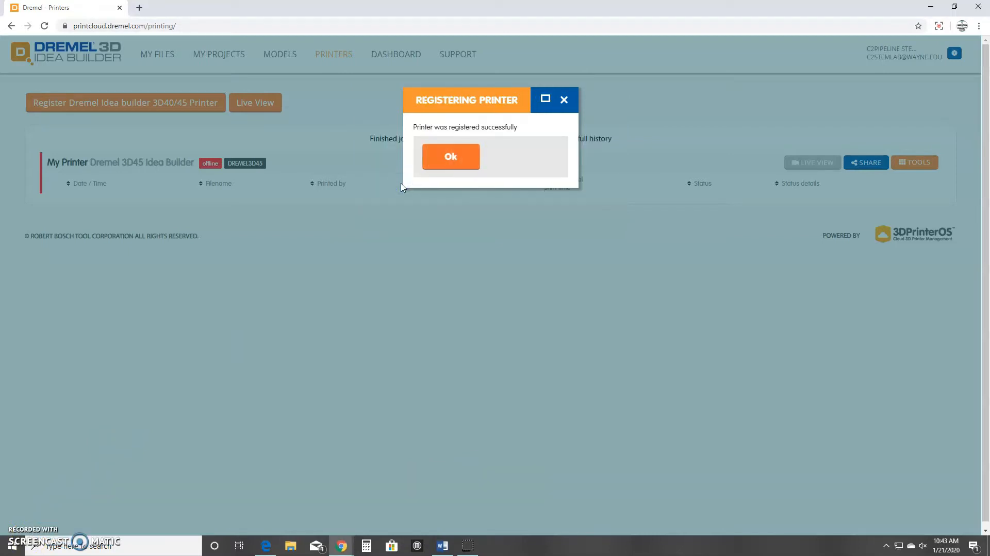
# Submit the token to finish registering the printer, then load printcloud.dremel.com in Edge.
pyautogui.click(465, 154)
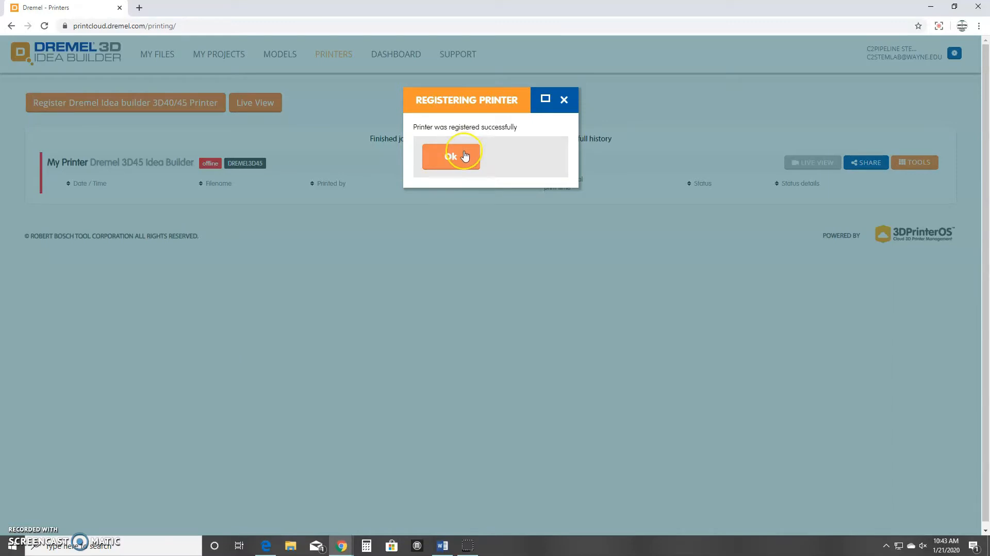
pyautogui.click(465, 155)
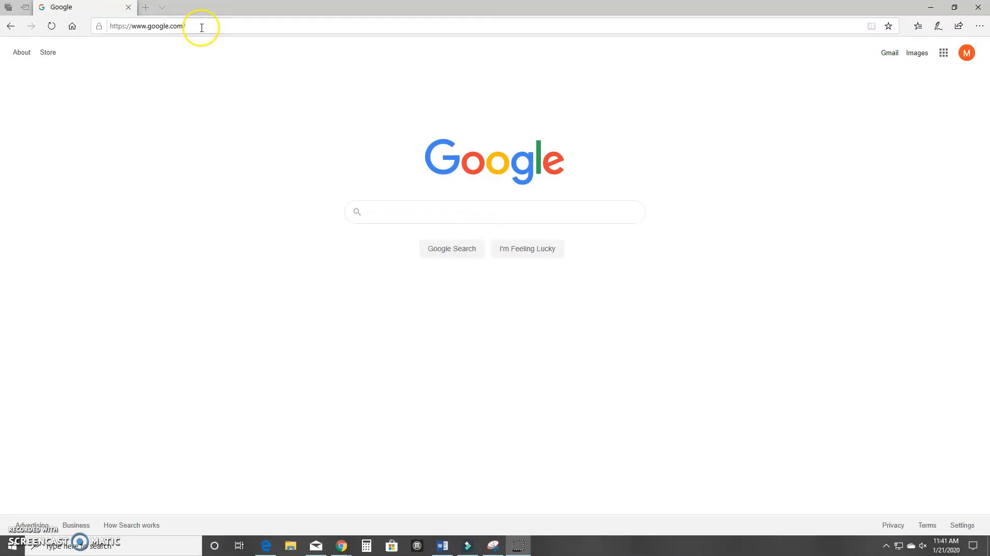
pyautogui.click(201, 26)
pyautogui.press('BackSpace')
pyautogui.press('BackSpace')
pyautogui.press('BackSpace')
pyautogui.press('BackSpace')
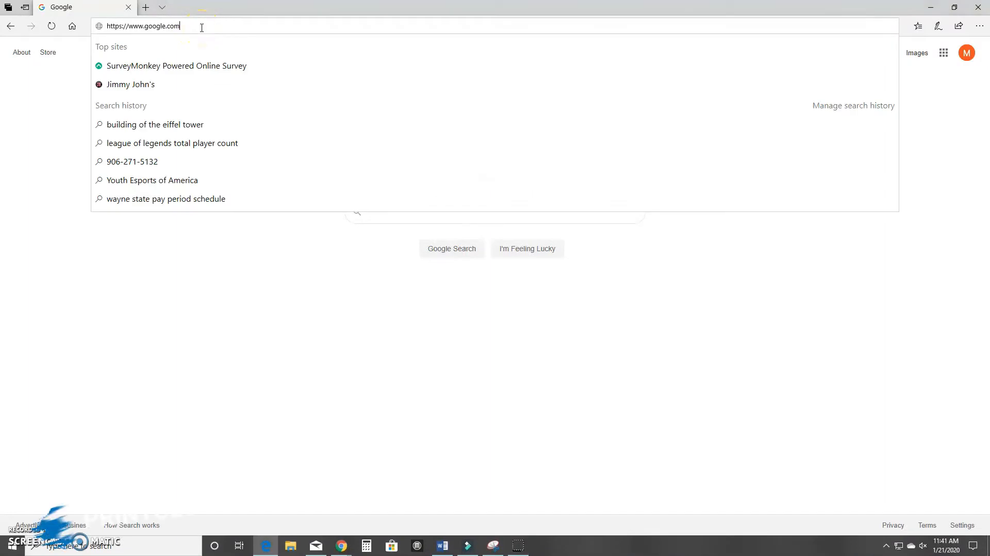
pyautogui.press('BackSpace')
pyautogui.press('BackSpace')
pyautogui.press('BackSpace')
pyautogui.press('BackSpace')
pyautogui.press('BackSpace')
pyautogui.press('BackSpace')
pyautogui.press('BackSpace')
pyautogui.press('BackSpace')
pyautogui.press('BackSpace')
pyautogui.press('BackSpace')
pyautogui.press('BackSpace')
pyautogui.press('BackSpace')
pyautogui.press('BackSpace')
pyautogui.press('BackSpace')
pyautogui.press('BackSpace')
pyautogui.press('BackSpace')
pyautogui.press('BackSpace')
pyautogui.press('BackSpace')
pyautogui.press('BackSpace')
pyautogui.write('printcloud.dremel.com/')
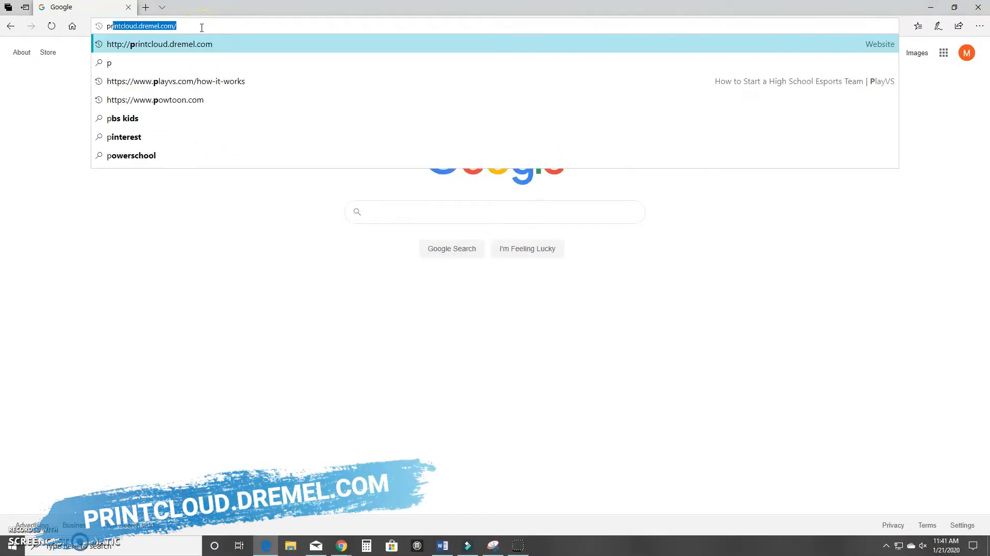
pyautogui.press('Return')
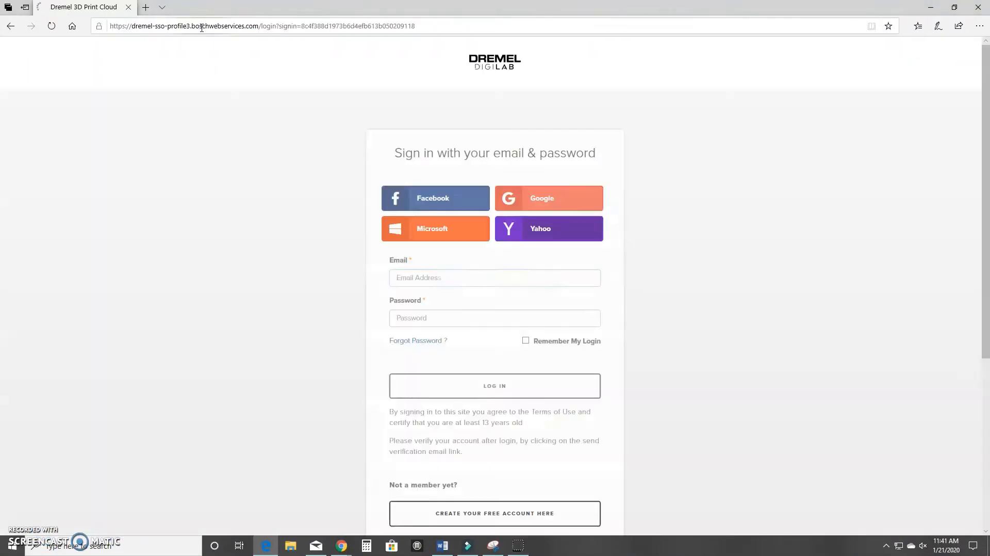
# Open 'Create your free account here' and work through the Dremel registration form.
pyautogui.scroll(-2, 721, 334)
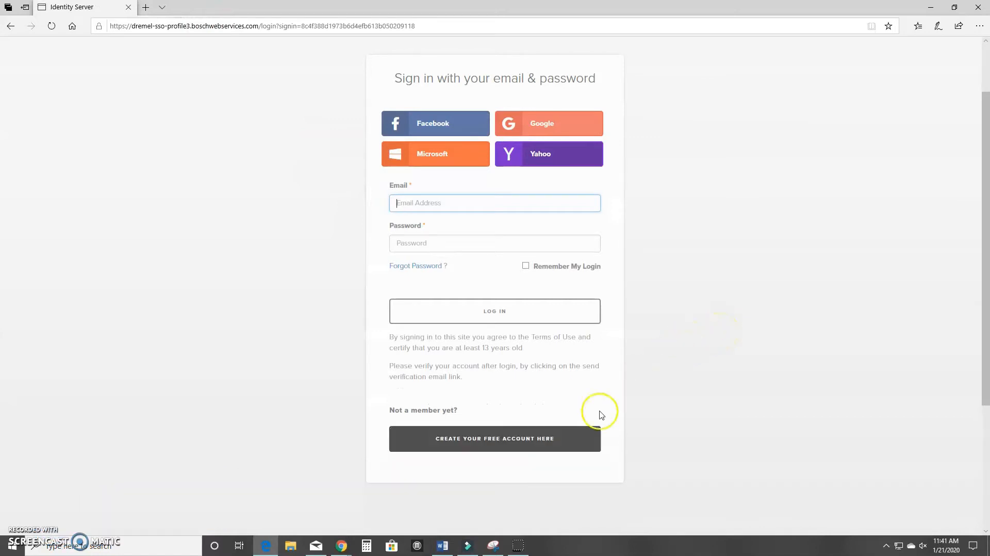
pyautogui.click(566, 447)
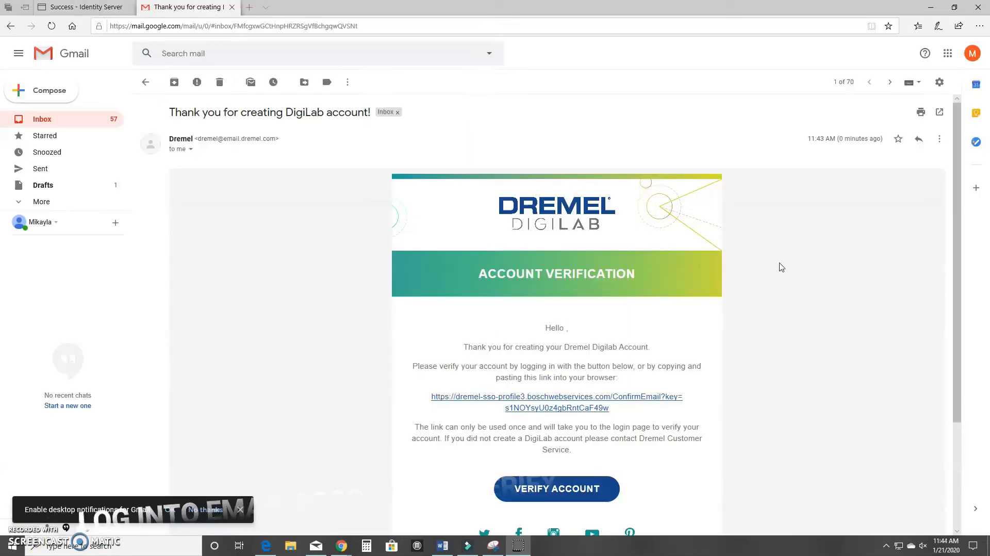
pyautogui.scroll(-3, 802, 250)
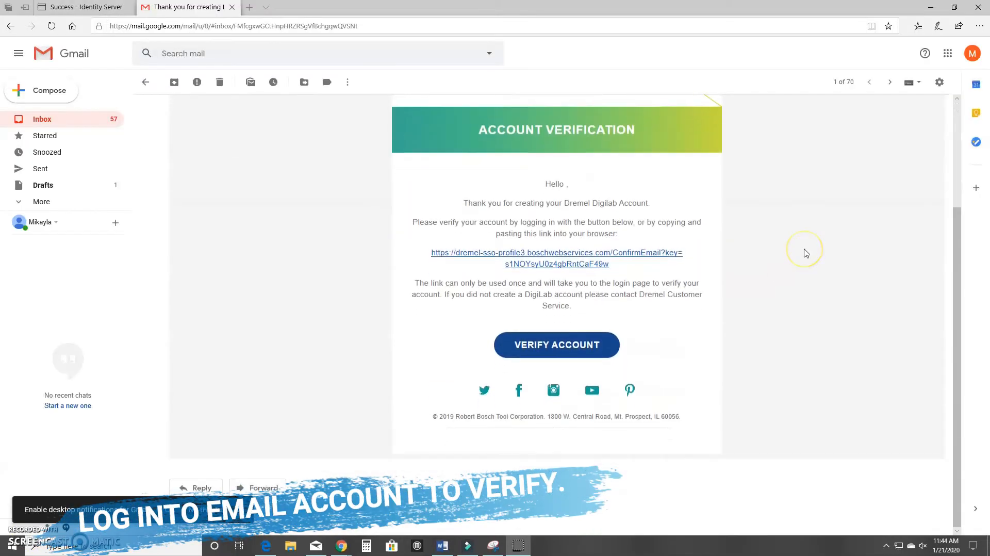
# Confirm the account with the VERIFY ACCOUNT link in the Dremel email.
pyautogui.click(605, 347)
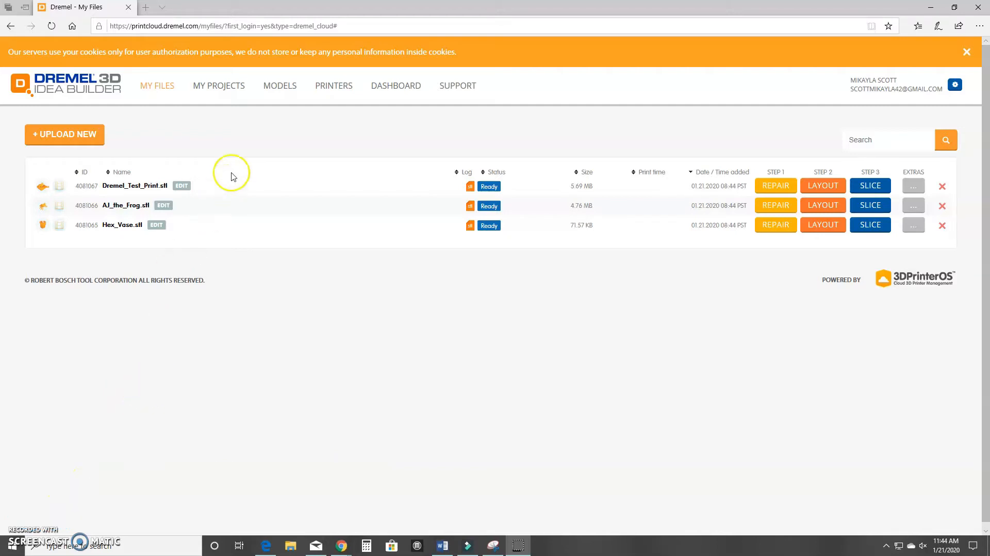
# Check the still-empty My Projects page, then start a new browser tab.
pyautogui.click(227, 88)
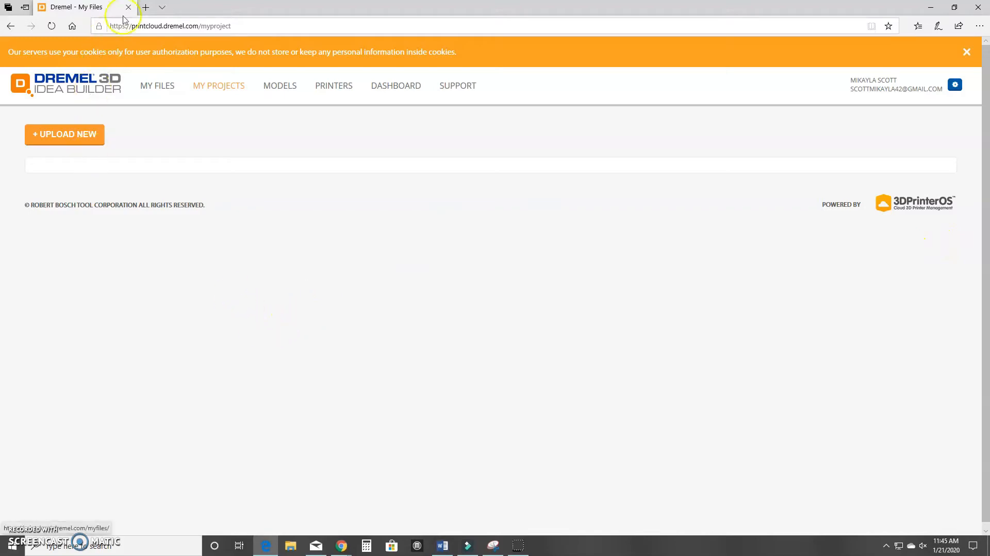
pyautogui.click(145, 7)
# Go to tinkercad.com, sign in, and create a new blank design.
pyautogui.write('tinker')
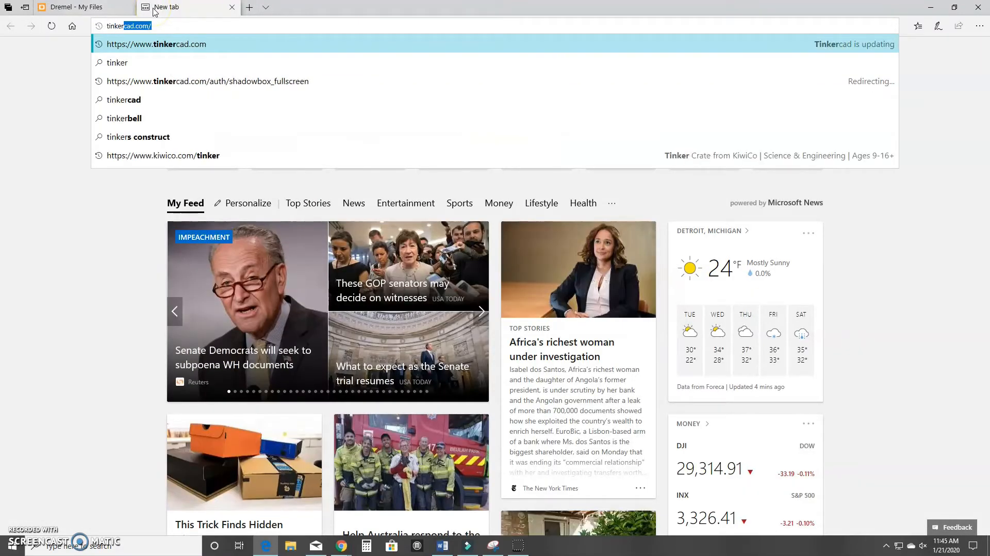
pyautogui.press('Return')
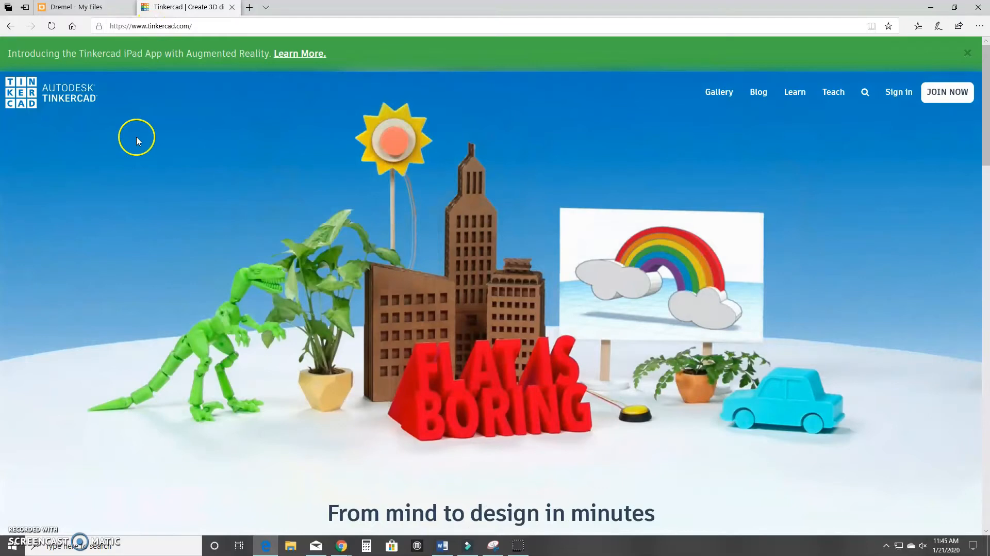
pyautogui.click(899, 92)
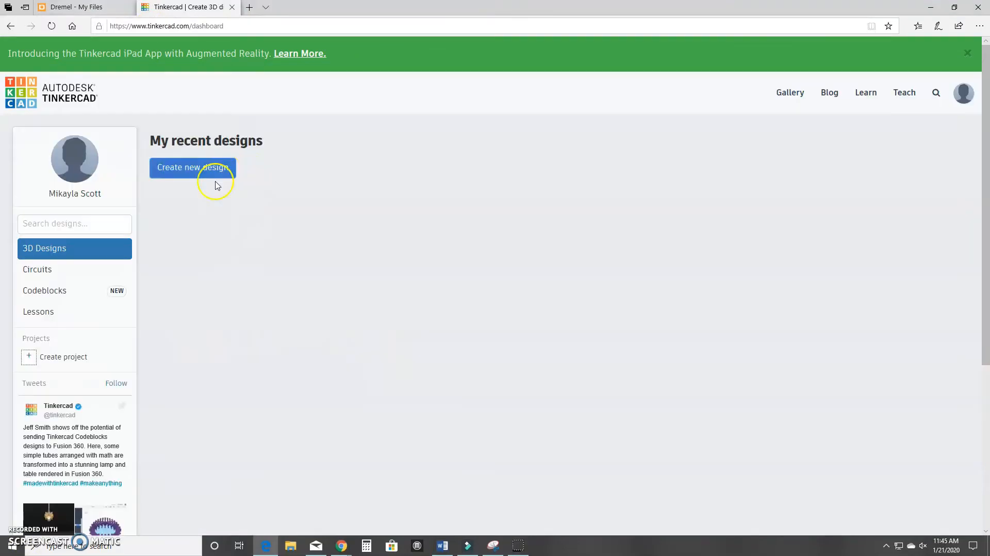
pyautogui.click(190, 166)
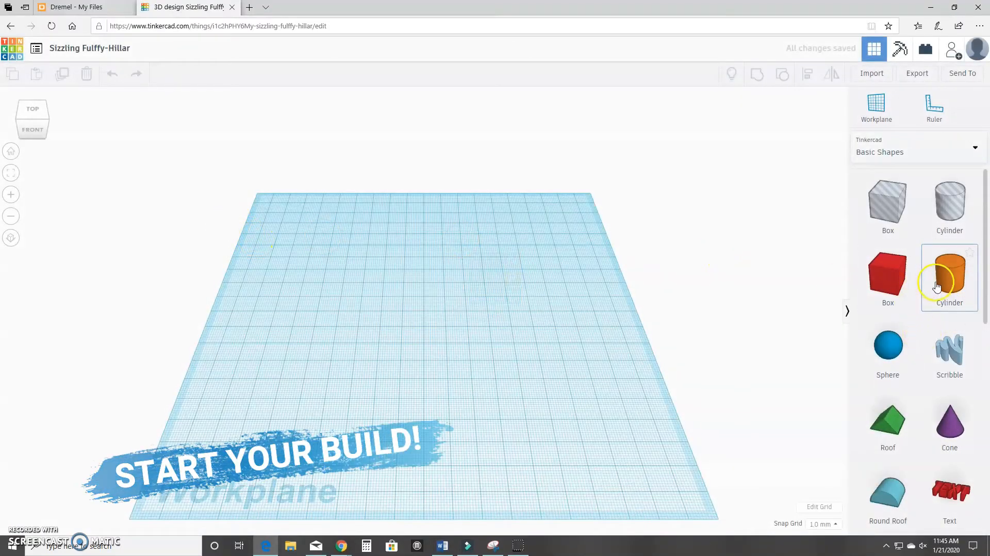
# Drop the yellow Star from Basic Shapes onto the workplane and orbit to a top-down view.
pyautogui.scroll(-10, 943, 328)
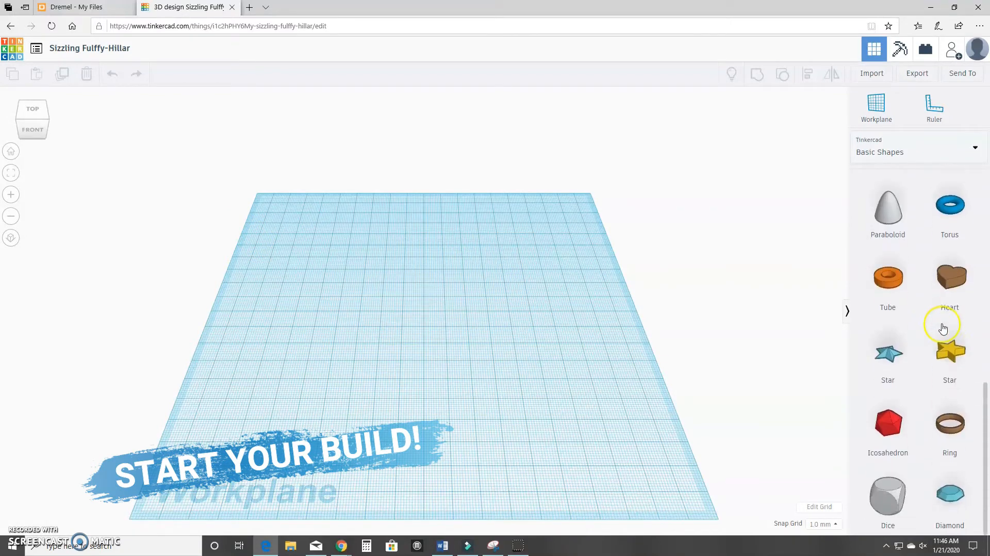
pyautogui.scroll(6, 943, 327)
pyautogui.scroll(-5, 917, 320)
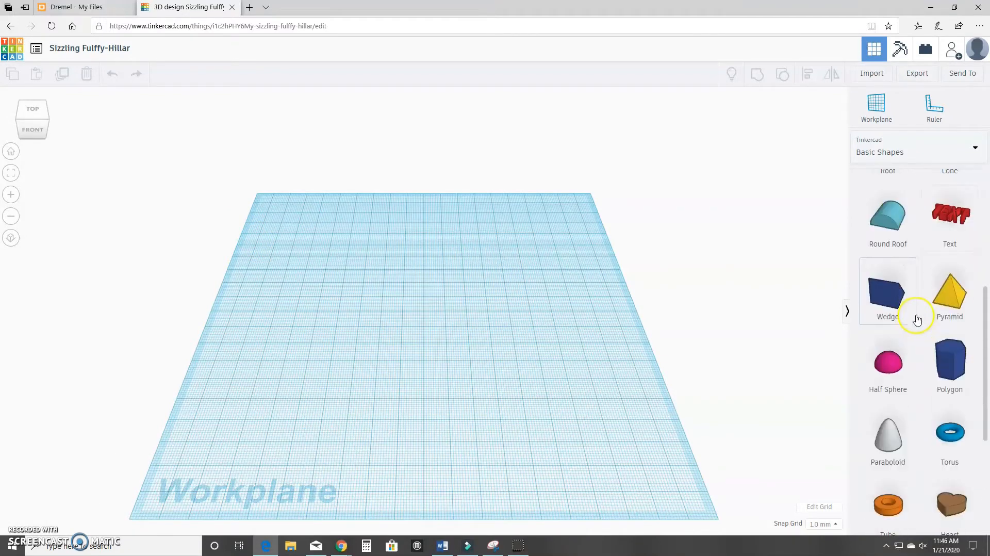
pyautogui.scroll(-1, 928, 332)
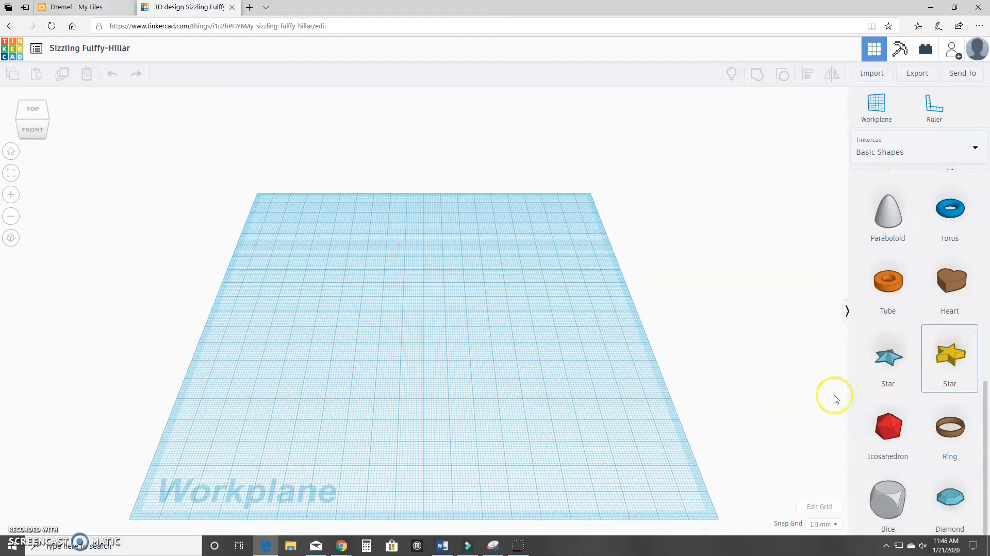
pyautogui.click(420, 331)
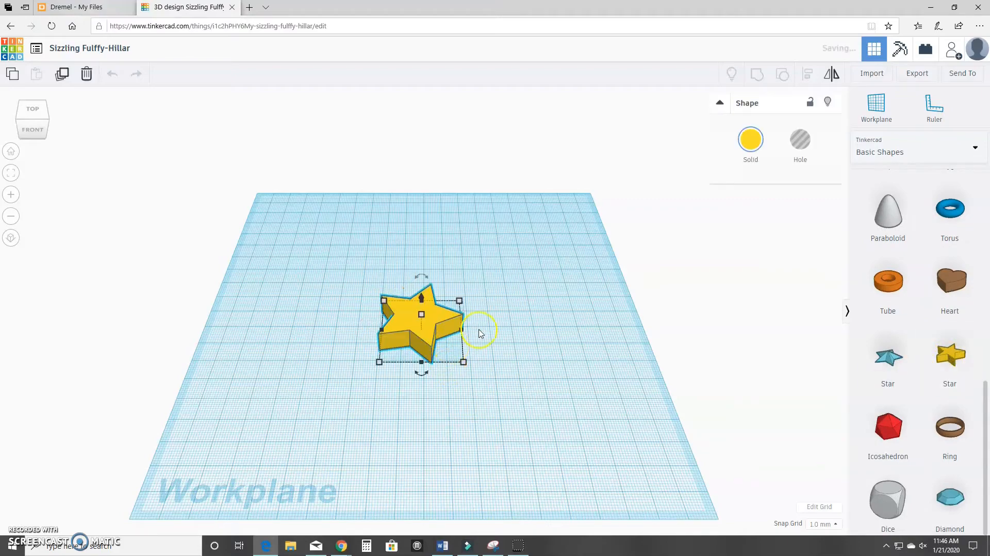
pyautogui.scroll(-2, 556, 296)
pyautogui.moveTo(532, 271); pyautogui.dragTo(532, 323, button='right')
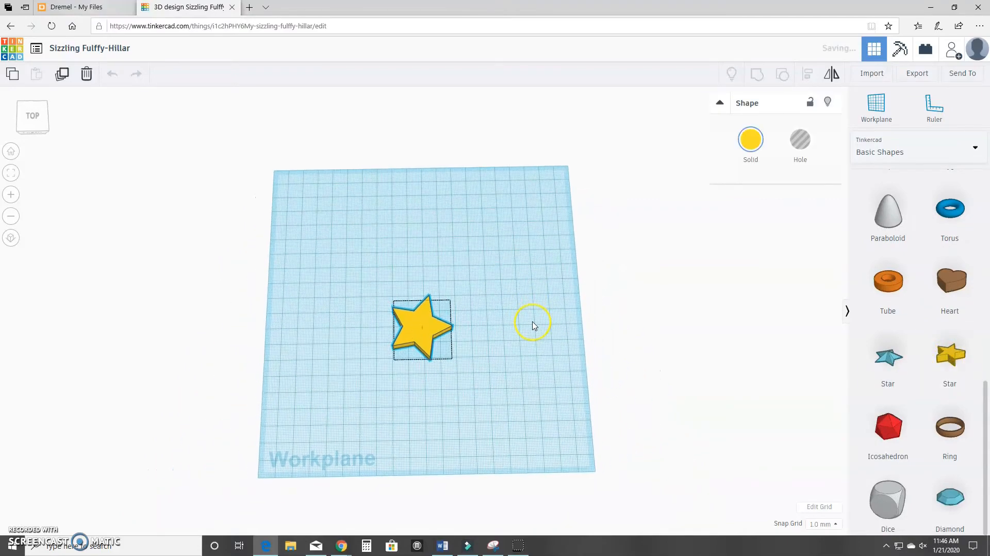
pyautogui.click(920, 73)
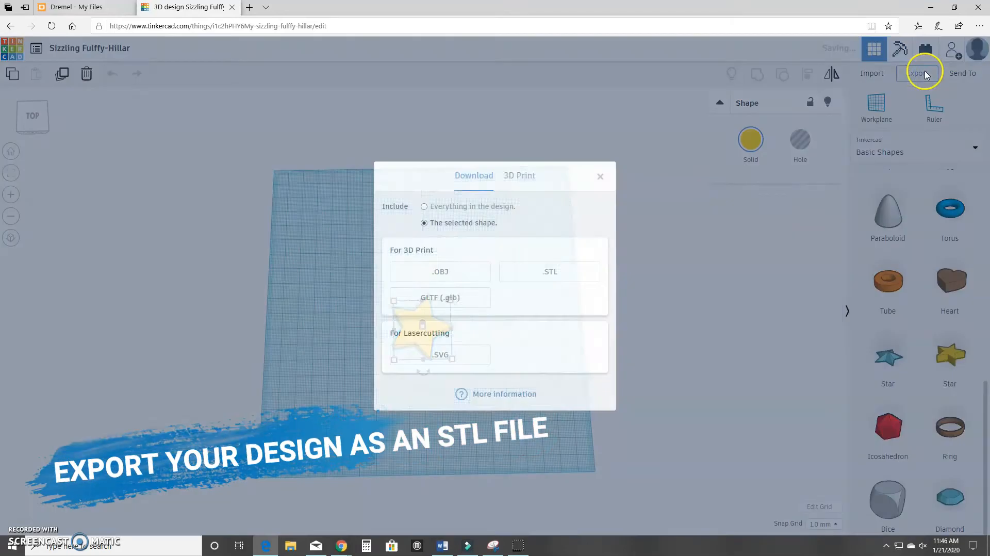
# Export the star as Sizzling Fulffy-Hillar.stl to the Desktop, then start + UPLOAD NEW in Print Cloud.
pyautogui.click(579, 272)
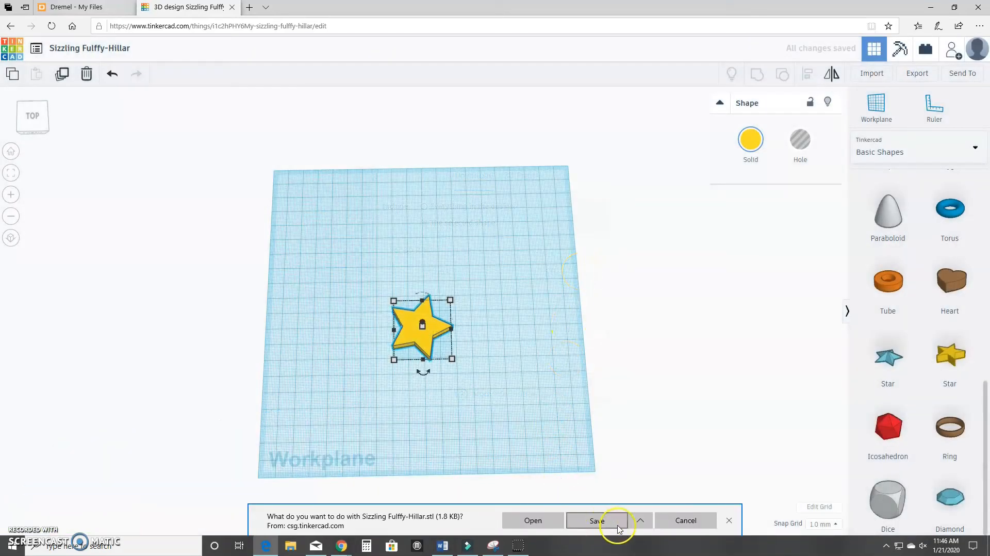
pyautogui.click(640, 520)
pyautogui.click(624, 500)
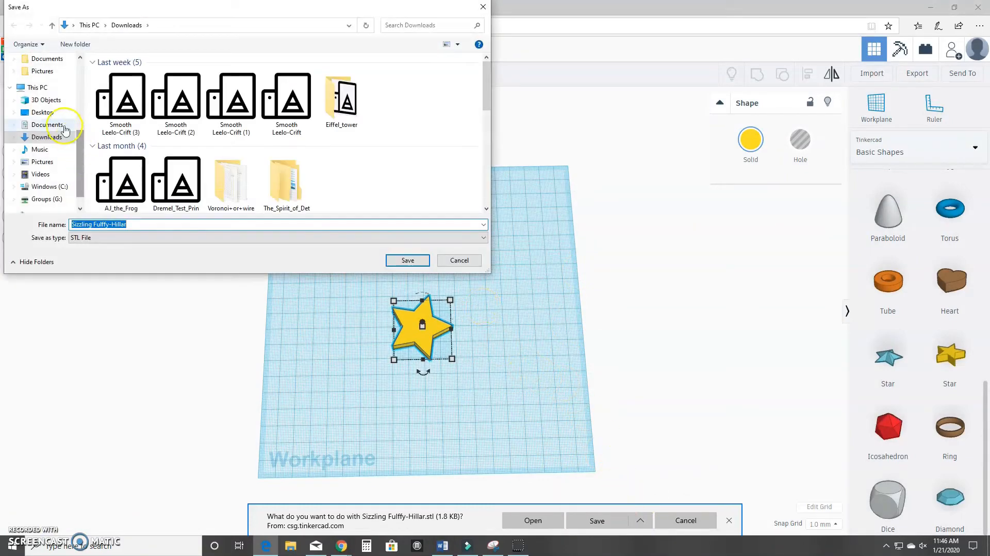
pyautogui.click(43, 112)
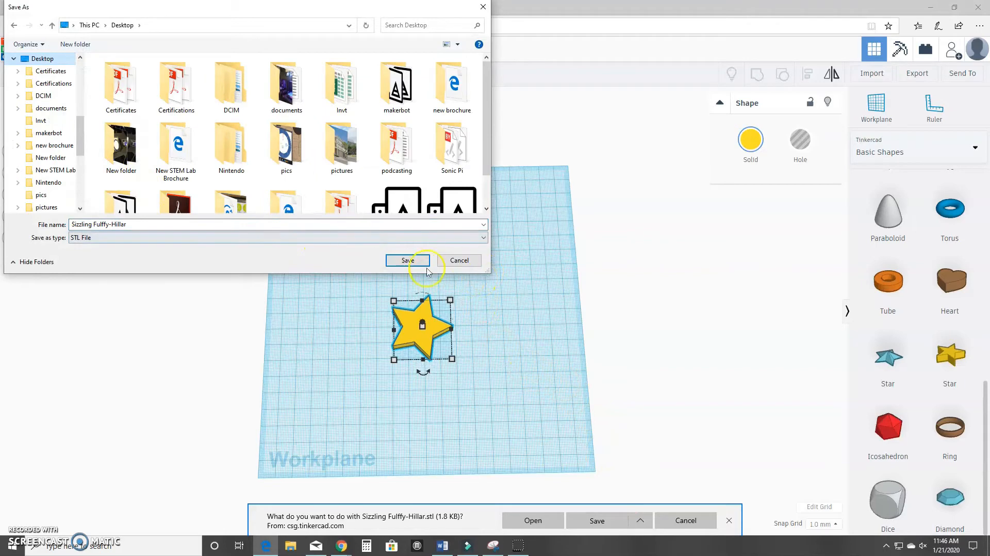
pyautogui.click(425, 268)
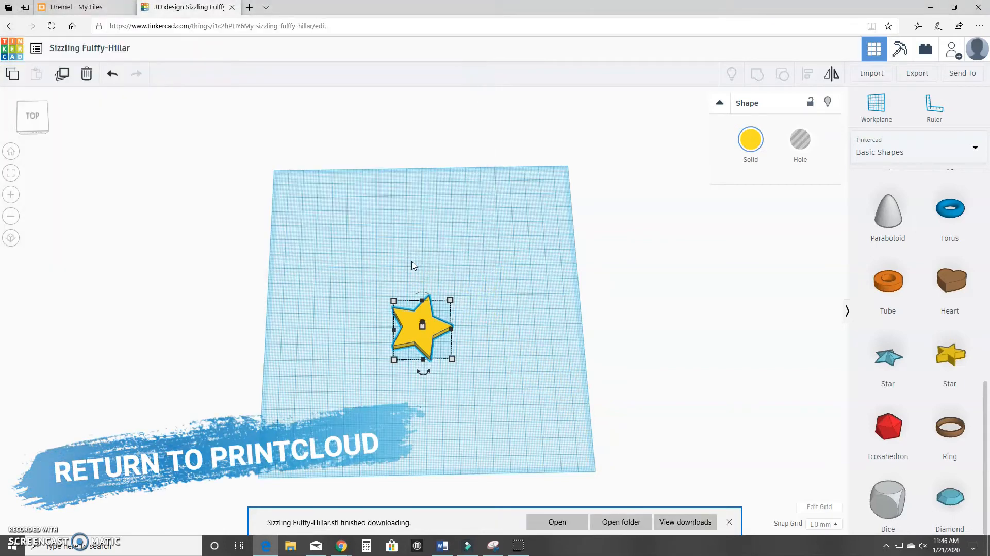
pyautogui.click(119, 8)
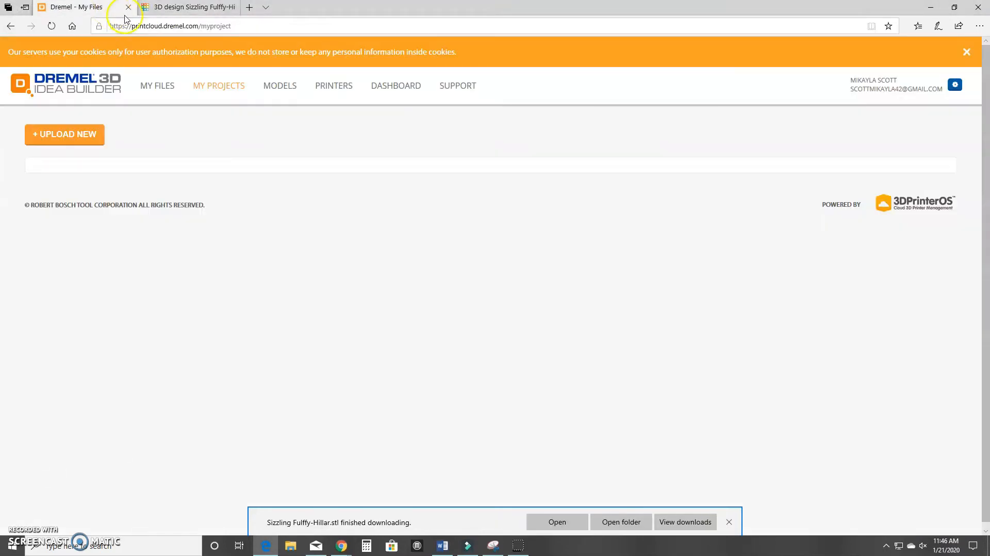
pyautogui.click(78, 137)
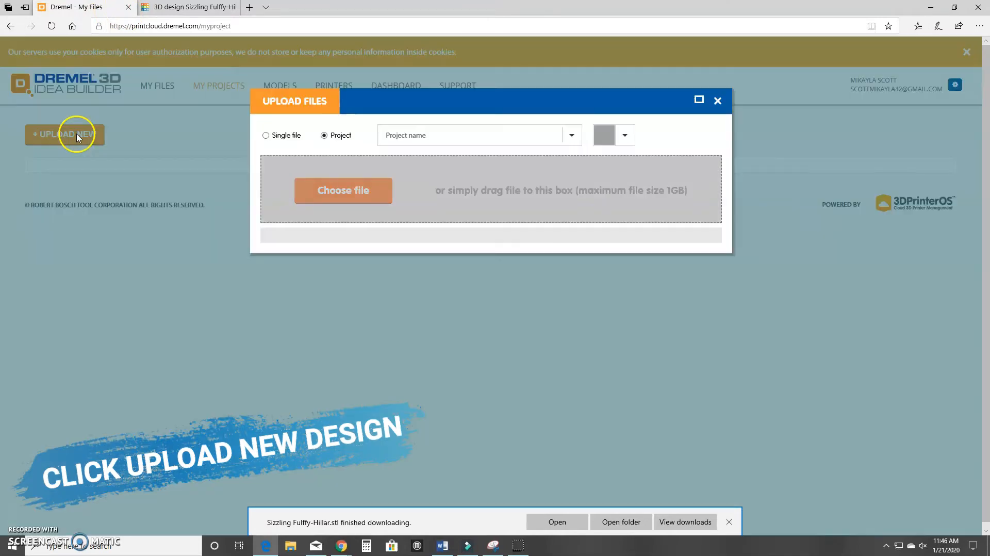
# Upload Sizzling Fulffy-Hillar.stl from the Desktop as a single file and save it to My Files.
pyautogui.click(297, 137)
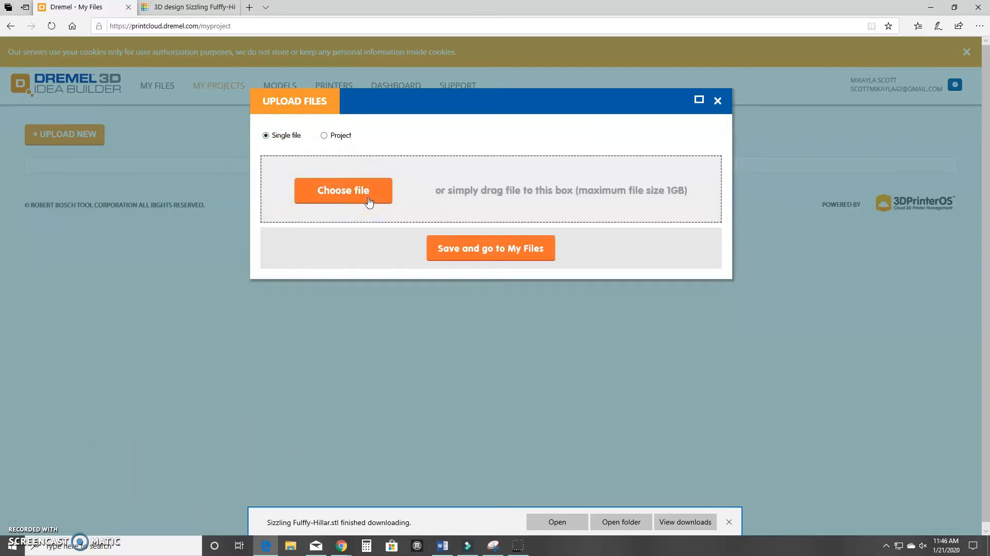
pyautogui.click(368, 199)
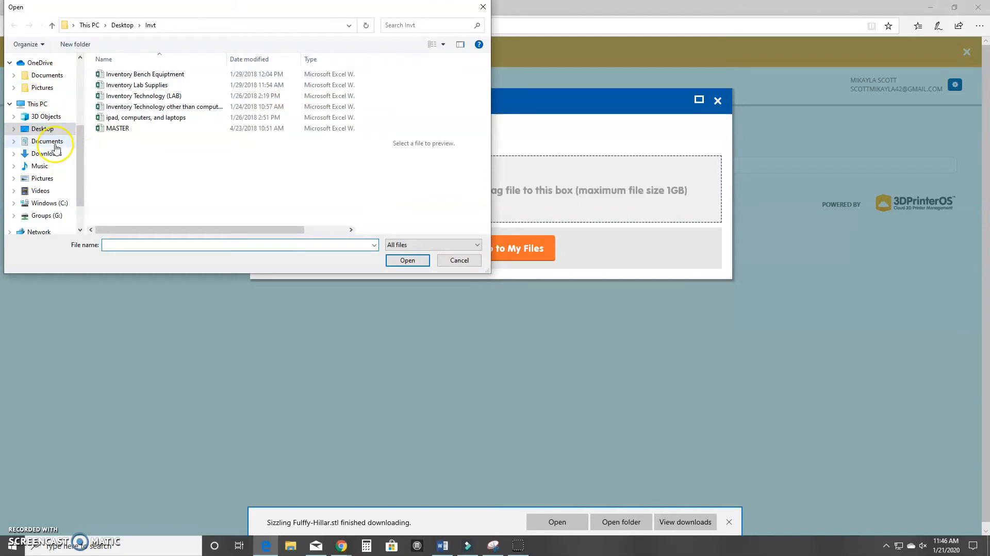
pyautogui.click(42, 129)
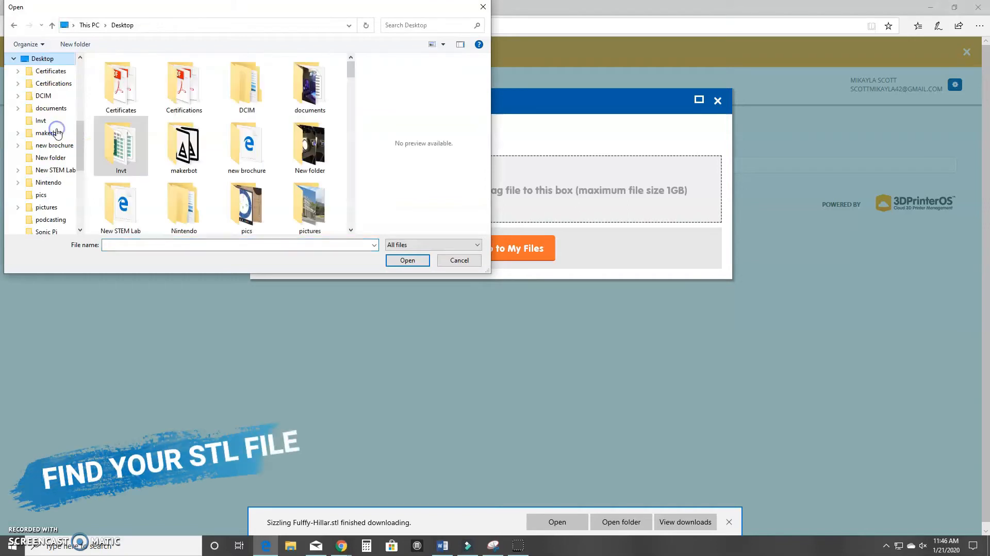
pyautogui.click(166, 247)
pyautogui.write('s')
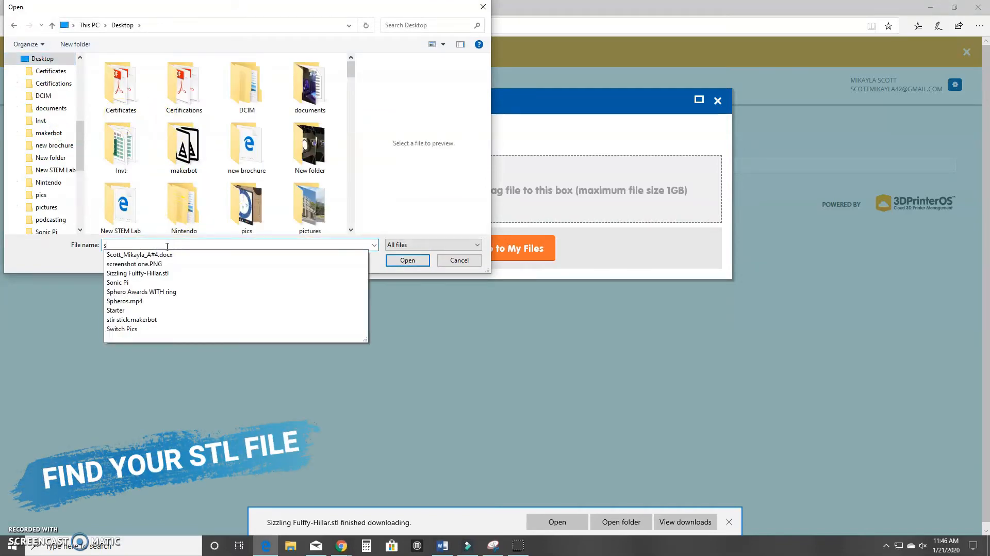
pyautogui.click(155, 273)
pyautogui.click(401, 261)
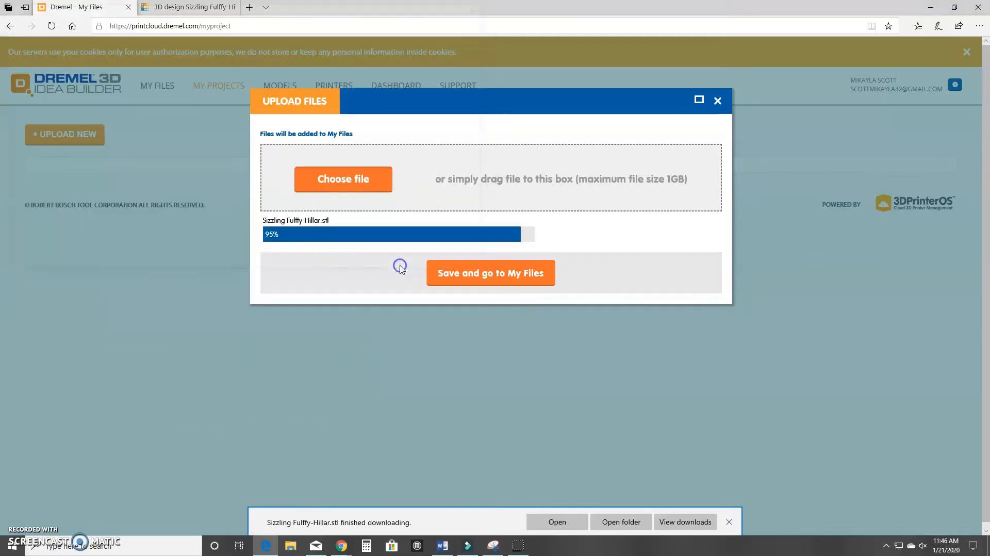
pyautogui.click(468, 284)
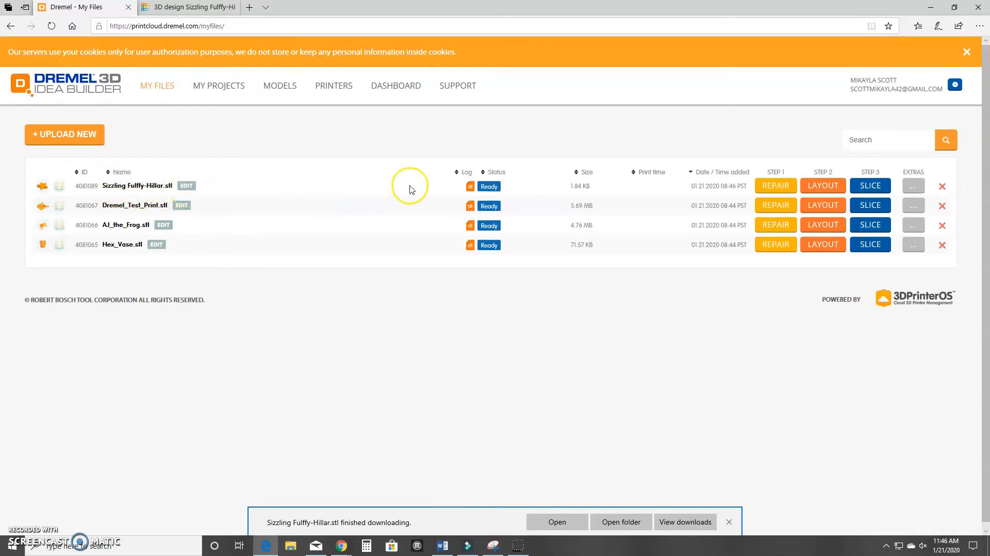
# Run Magic Fix on the uploaded star to produce Sizzling Fulffy-Hillar_4081089_repaired.stl.
pyautogui.click(768, 193)
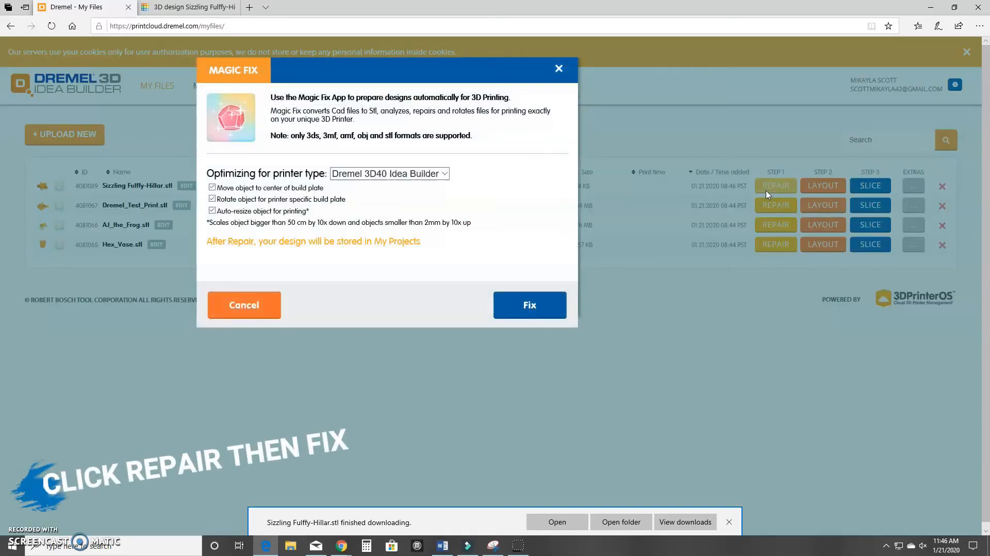
pyautogui.click(530, 307)
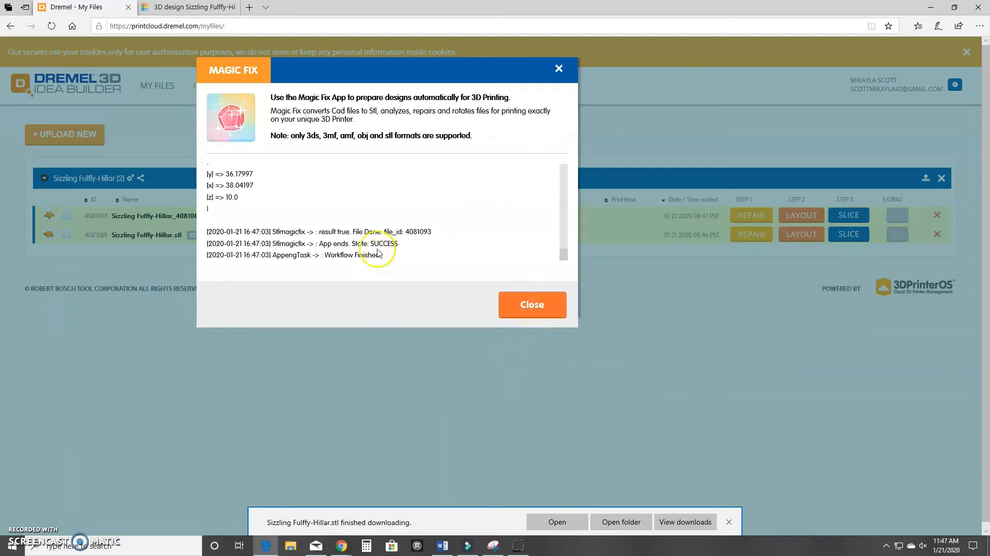
pyautogui.moveTo(321, 255); pyautogui.dragTo(379, 257)
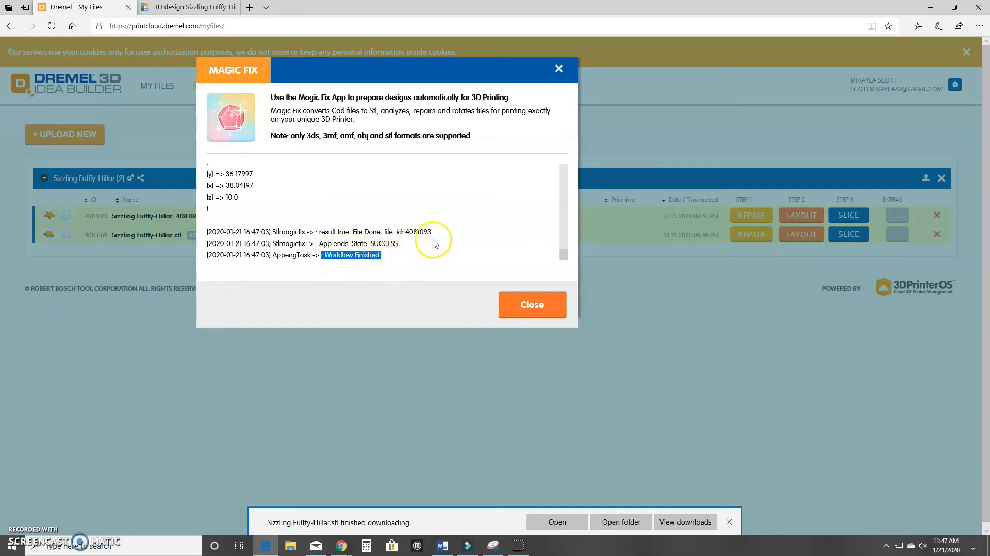
pyautogui.click(556, 309)
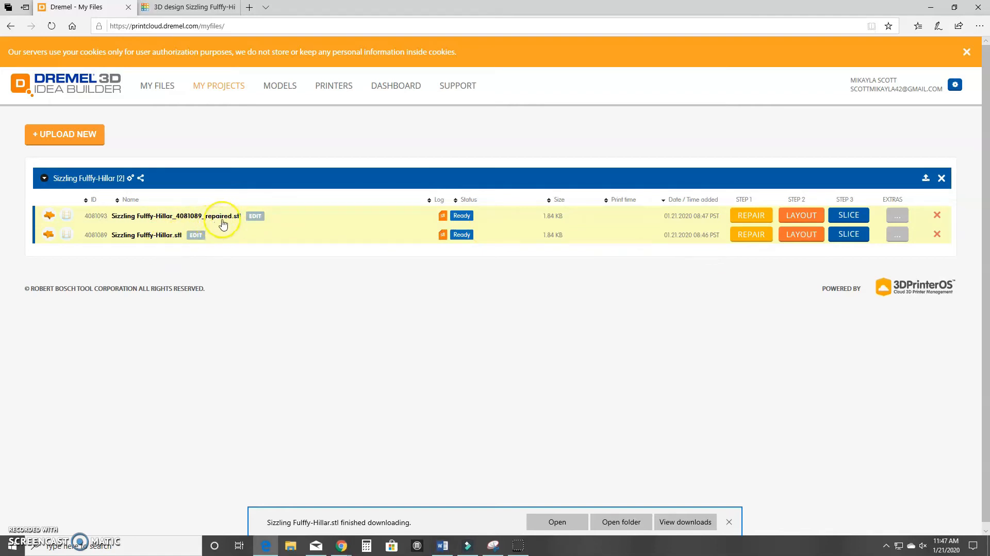
# Open the repaired star in the Layout editor and scale it to X 40, Y 40, Z 5 mm.
pyautogui.click(794, 216)
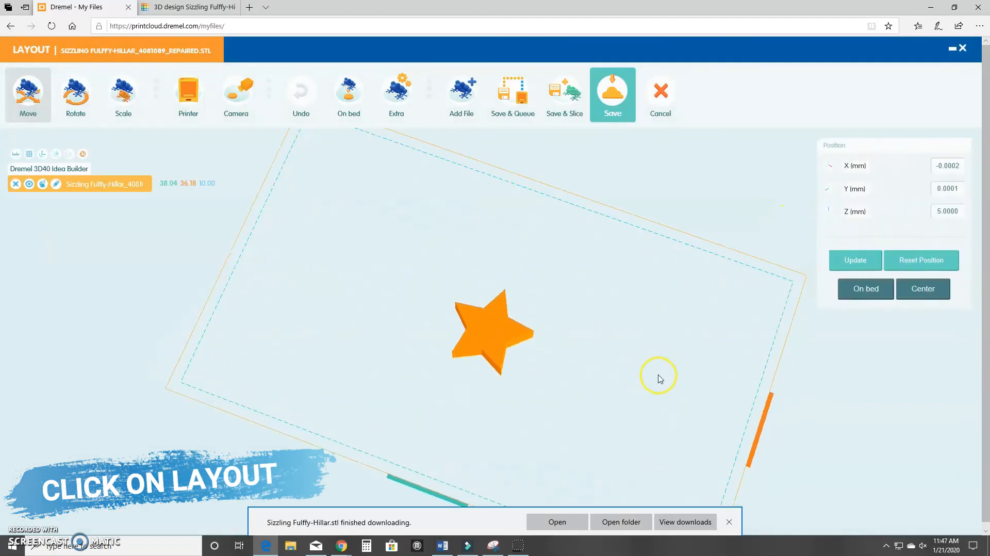
pyautogui.moveTo(616, 296); pyautogui.dragTo(608, 380)
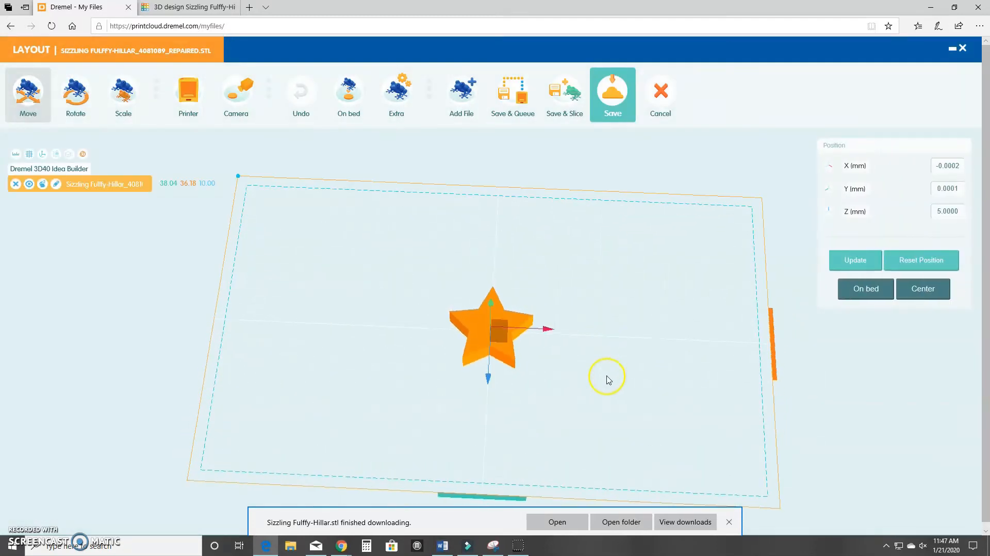
pyautogui.click(122, 96)
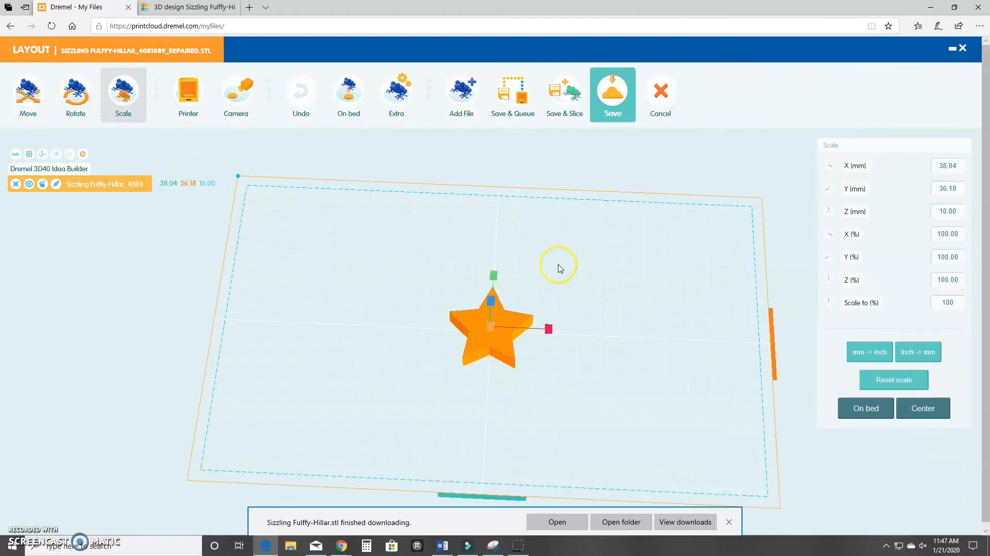
pyautogui.click(506, 358)
pyautogui.click(506, 359)
pyautogui.moveTo(951, 170); pyautogui.dragTo(955, 155)
pyautogui.write('40.00')
pyautogui.press('Return')
pyautogui.click(957, 192)
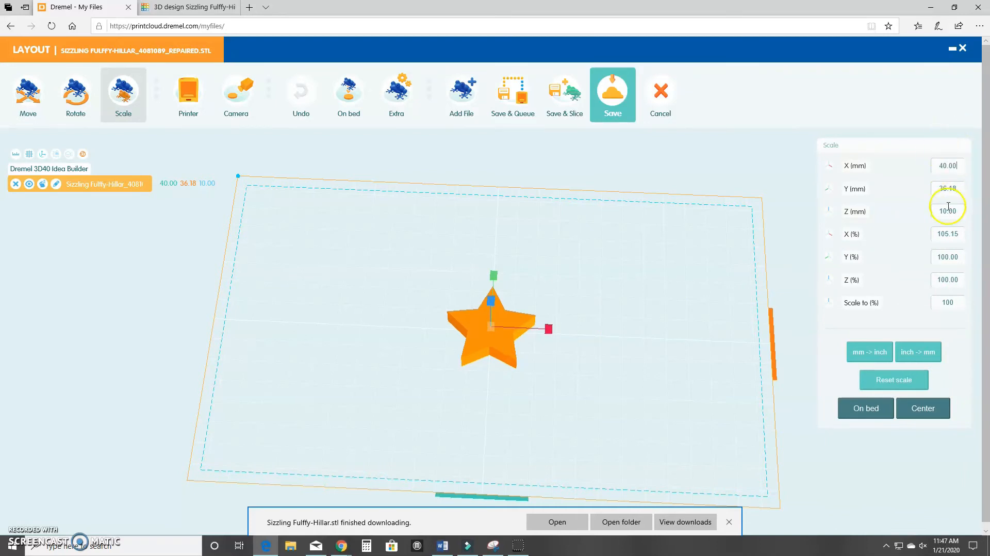
pyautogui.moveTo(959, 193); pyautogui.dragTo(928, 197)
pyautogui.write('40')
pyautogui.press('Return')
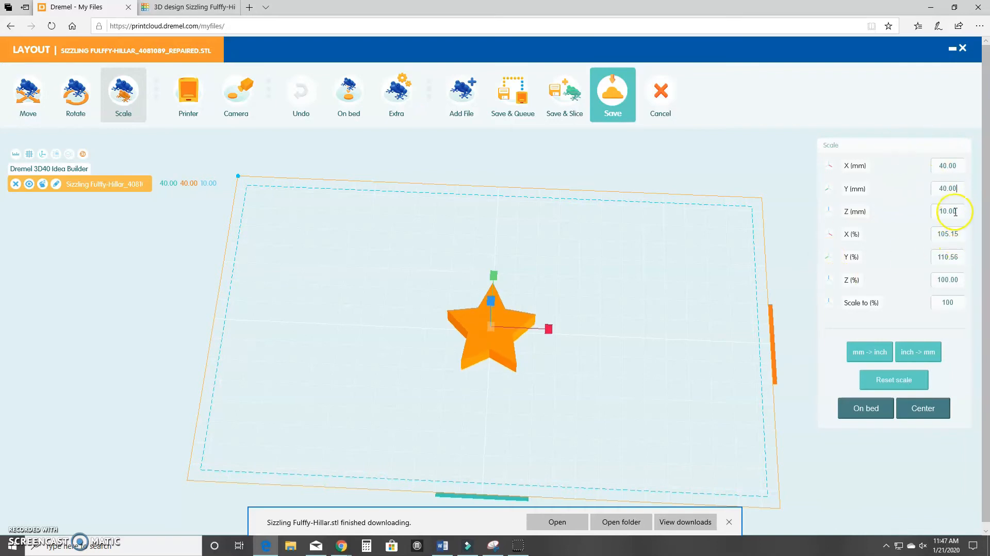
pyautogui.moveTo(960, 211); pyautogui.dragTo(927, 227)
pyautogui.write('5')
pyautogui.press('Return')
# Set the star's Z position to 0 so it rests on the build plate.
pyautogui.moveTo(658, 446); pyautogui.dragTo(665, 339)
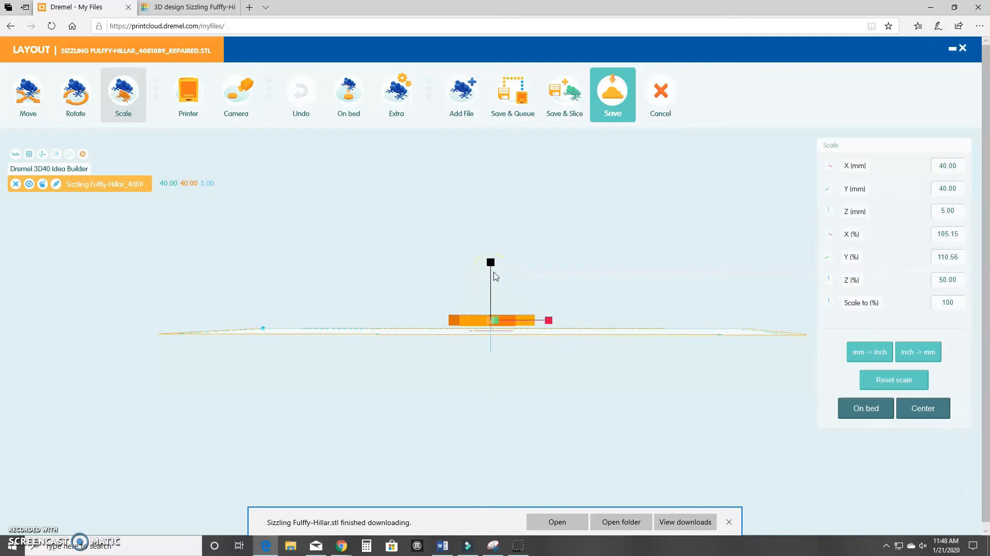
pyautogui.moveTo(494, 276); pyautogui.dragTo(490, 282)
pyautogui.click(36, 102)
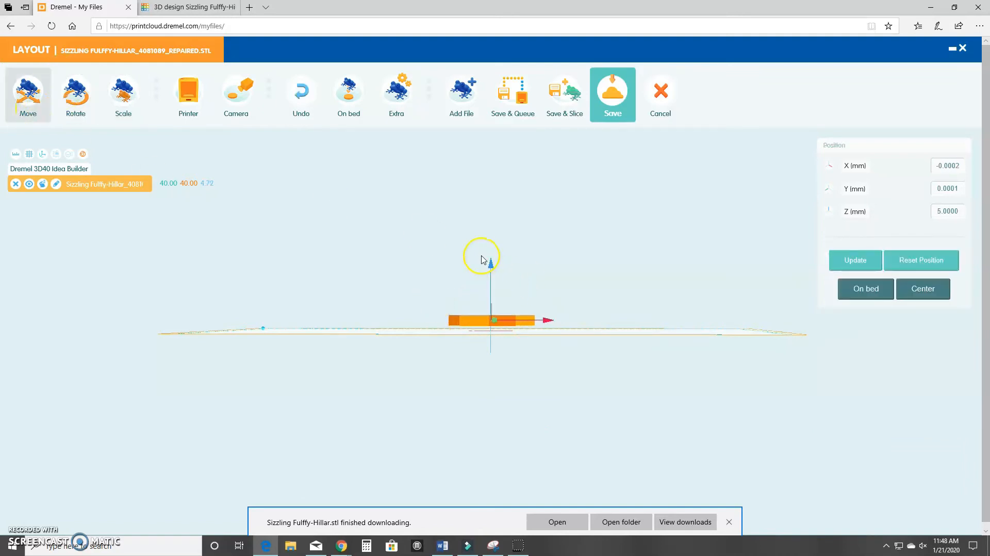
pyautogui.moveTo(491, 261); pyautogui.dragTo(491, 274)
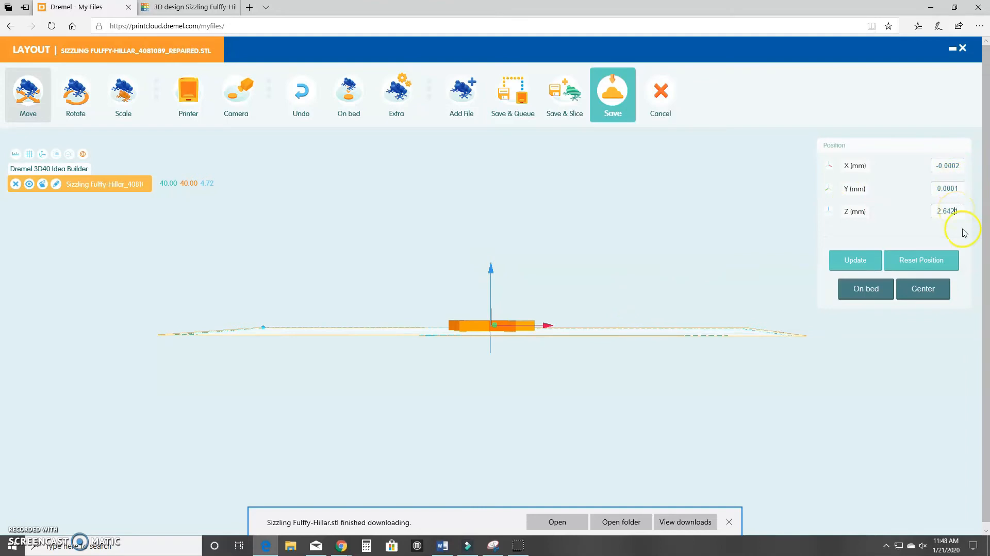
pyautogui.moveTo(955, 209); pyautogui.dragTo(929, 212)
pyautogui.write('0.0000')
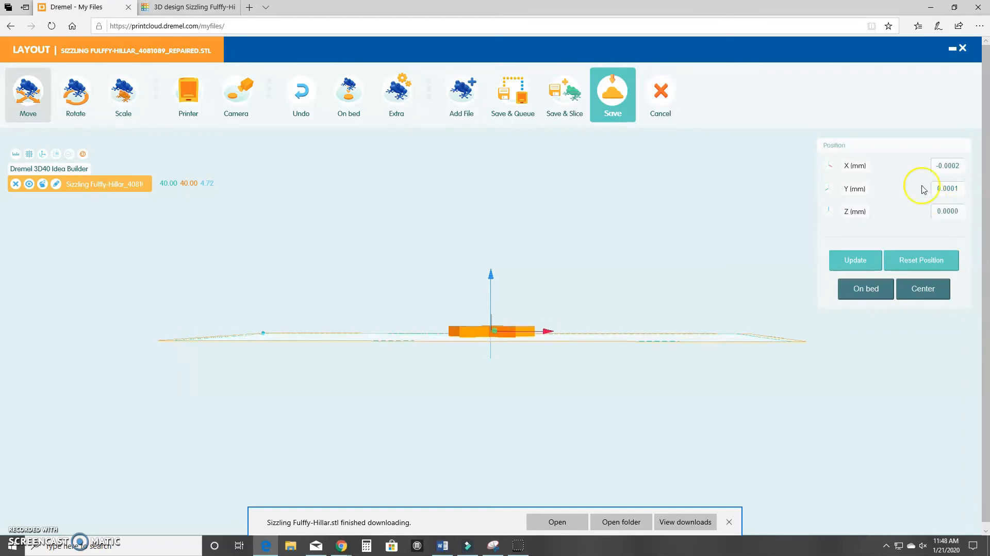
pyautogui.moveTo(718, 224); pyautogui.dragTo(419, 393)
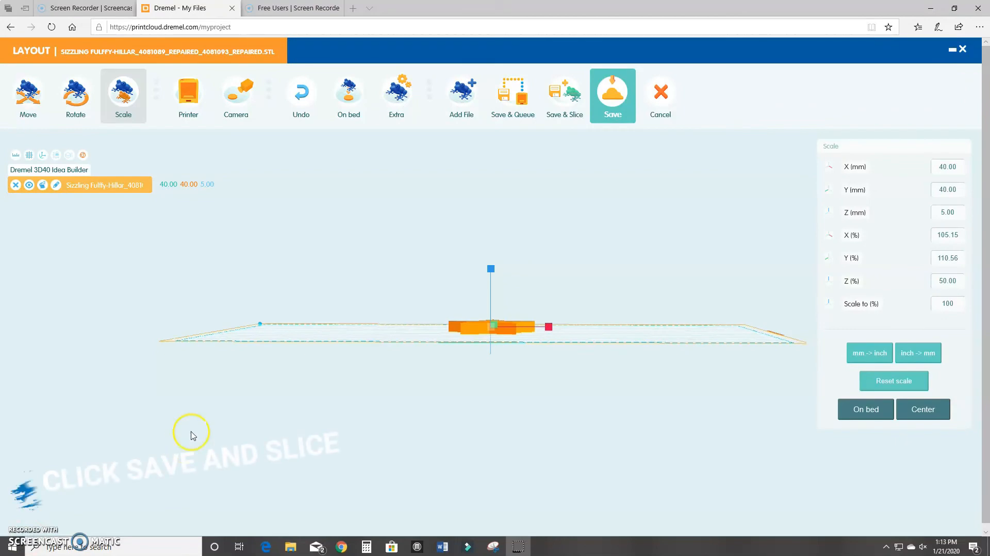
# Save and slice the star for the Dremel 3D45 Idea Builder, then open its sharing settings.
pyautogui.click(561, 105)
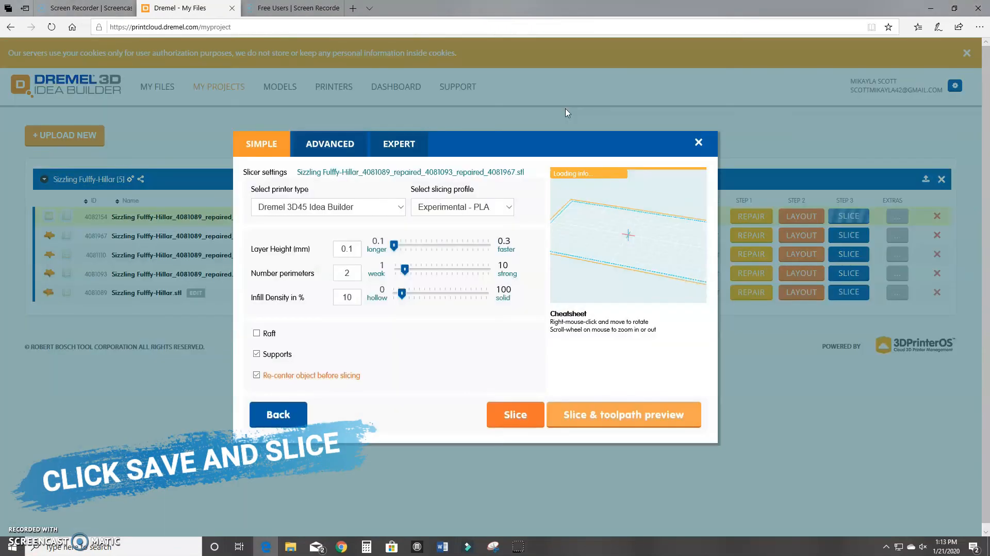
pyautogui.click(363, 211)
pyautogui.click(363, 208)
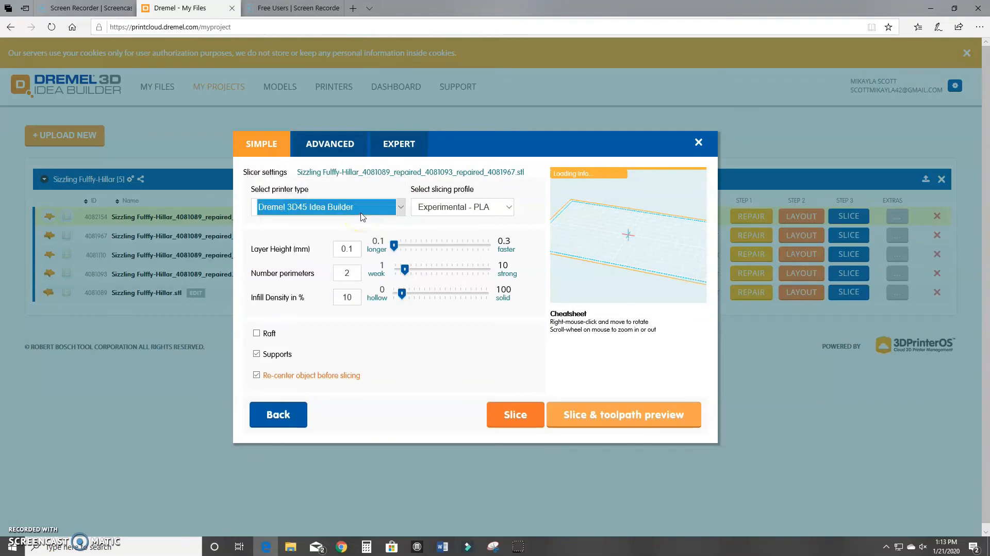
pyautogui.click(628, 429)
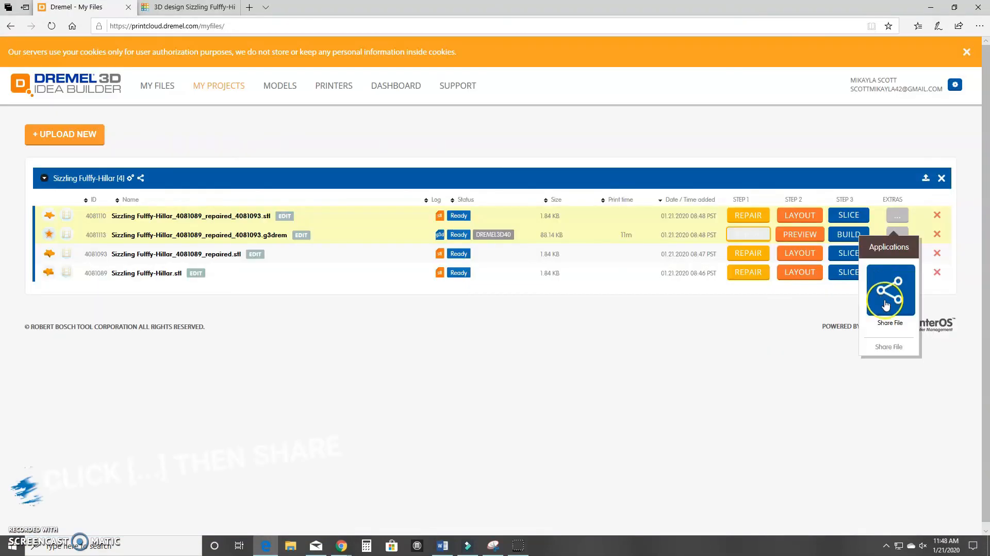
pyautogui.click(886, 304)
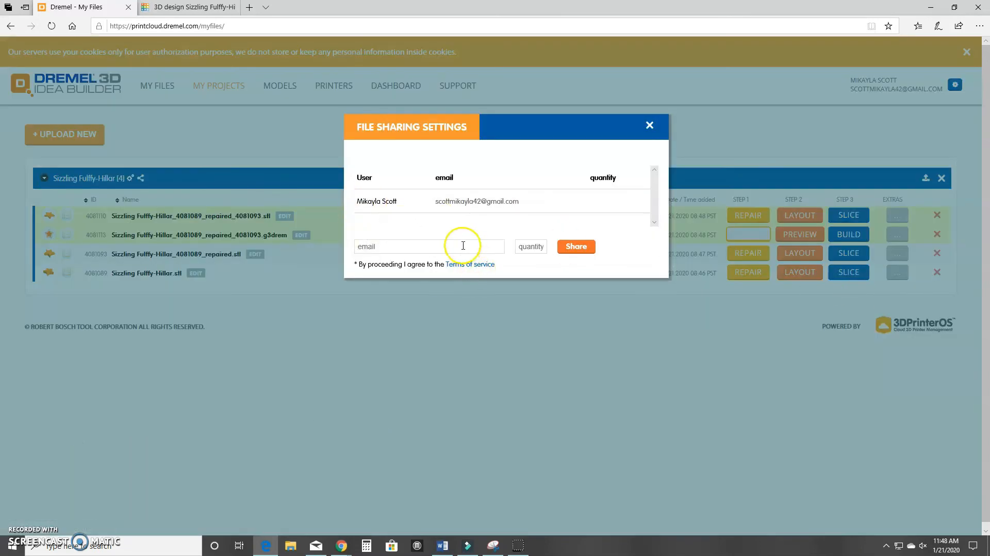
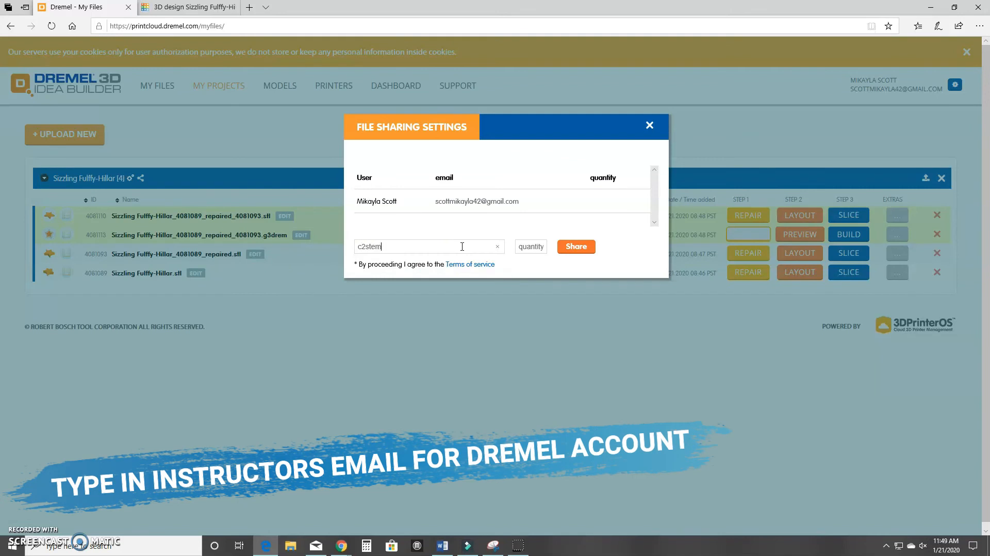
# Enter the instructor's e-mail address and share the sliced star file with it.
pyautogui.click(575, 247)
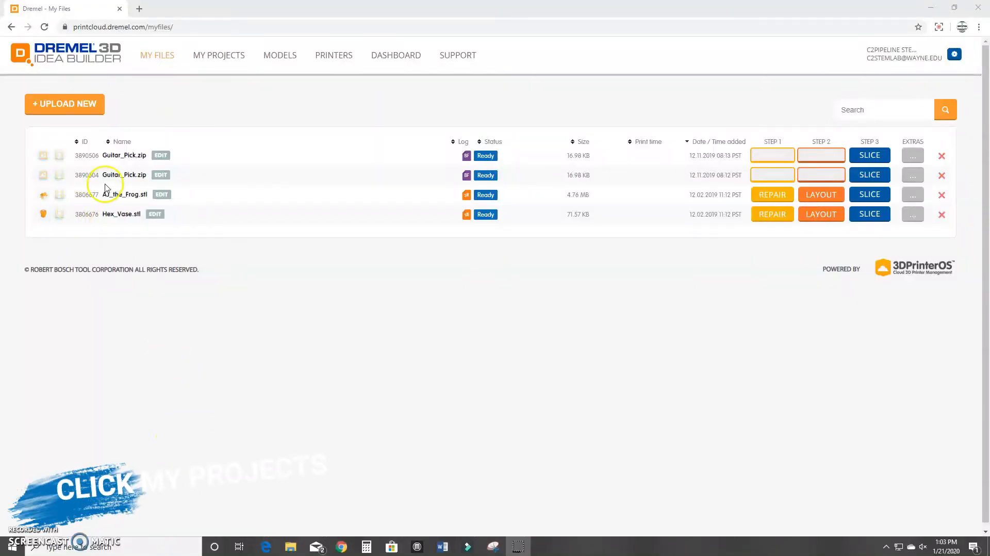
# Go to My Projects and expand the Sizzling Fulffy-Hillar project to show its .g3drem file.
pyautogui.click(220, 56)
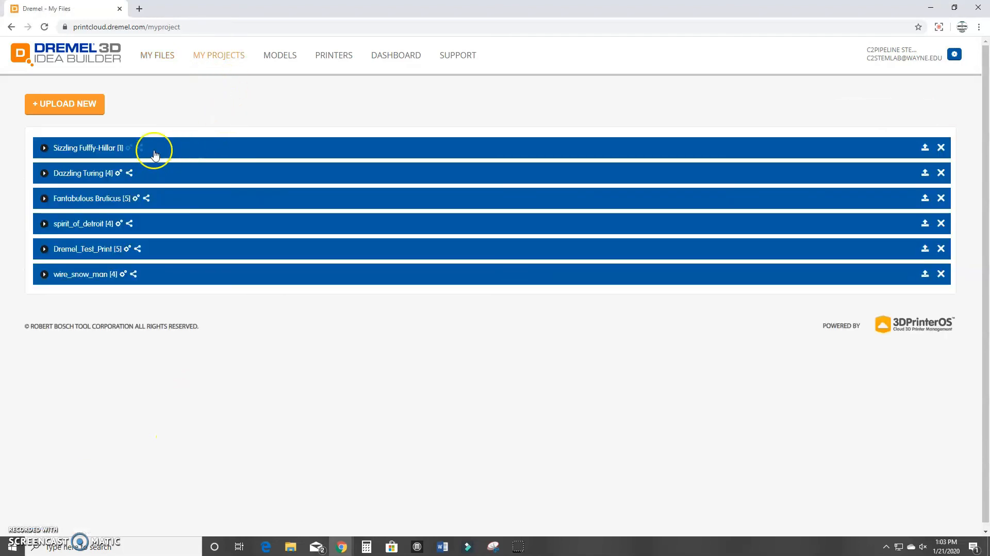
pyautogui.click(156, 149)
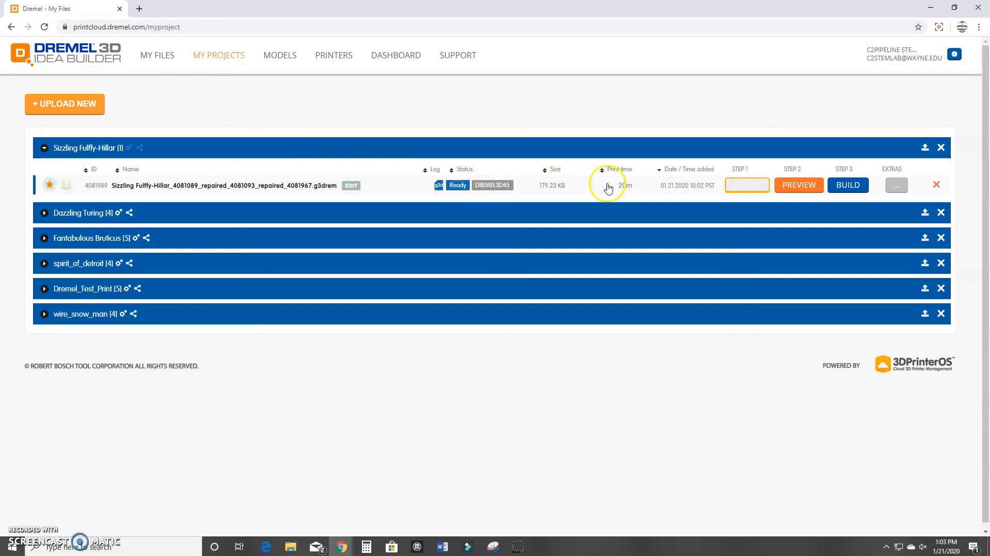
# Build the star's .g3drem file and print it on My Printer, the Dremel 3D45.
pyautogui.click(851, 189)
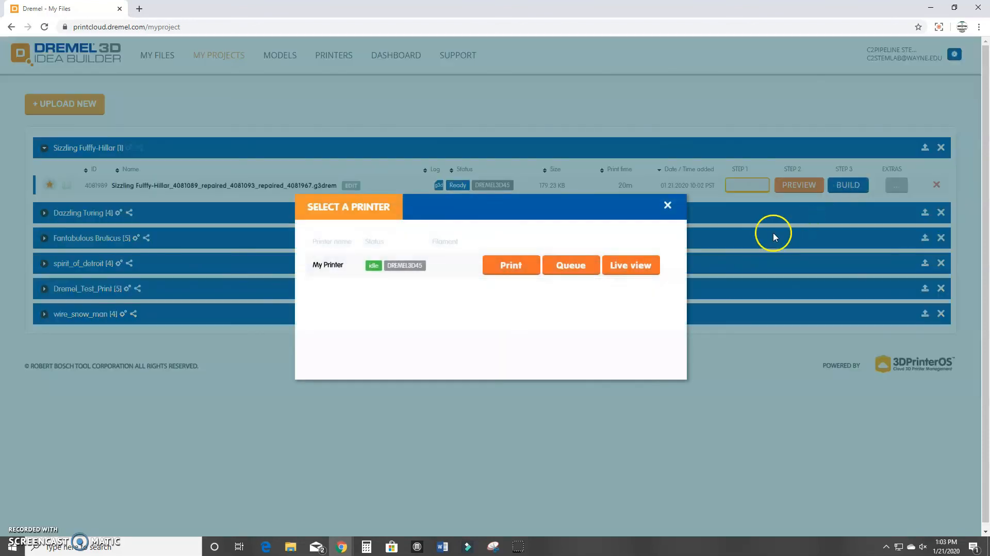
pyautogui.click(522, 275)
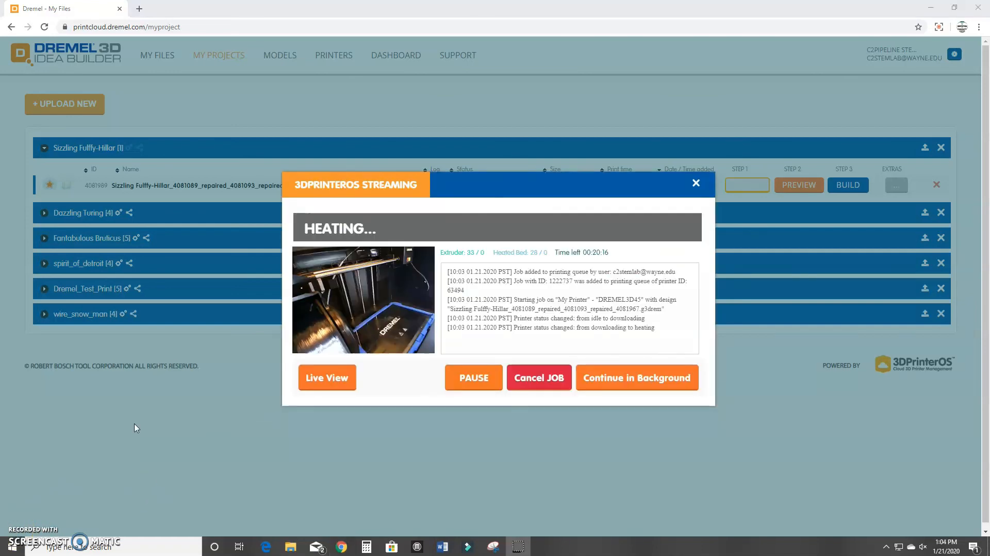